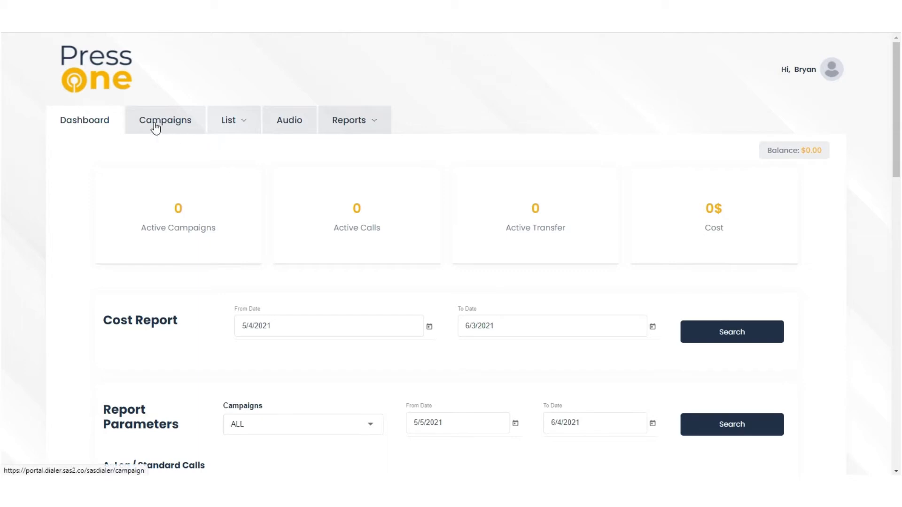
Open the Campaigns page and dismiss the 'Campaign List fetched successfully' notification
{"action": "left_click", "coordinate": [219, 123]}
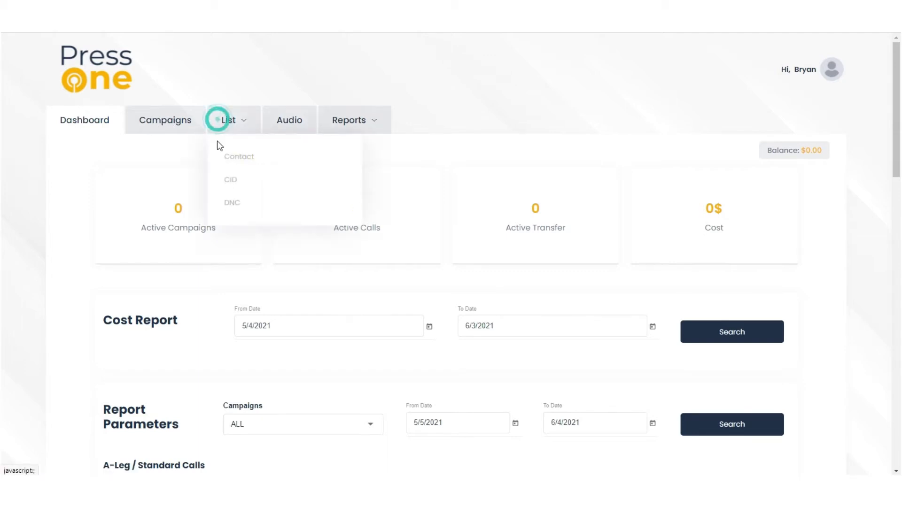
{"action": "left_click", "coordinate": [172, 148]}
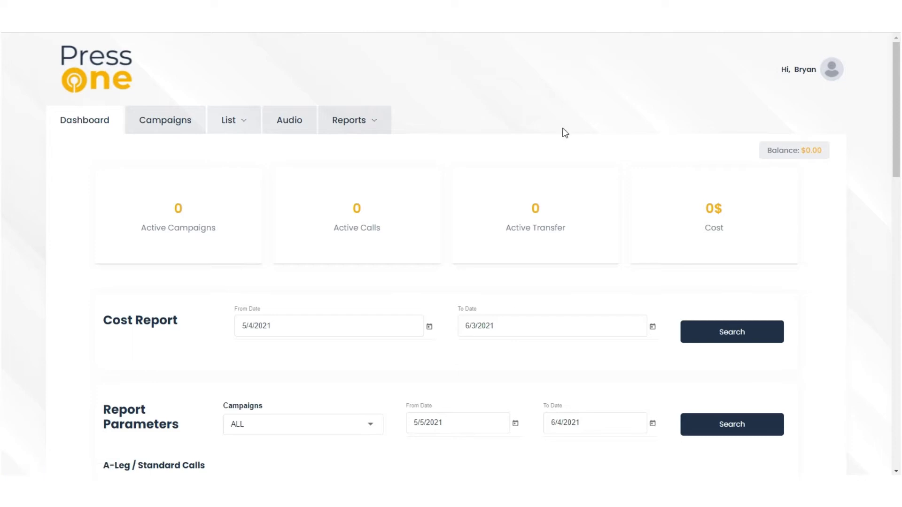
{"action": "left_click", "coordinate": [162, 124]}
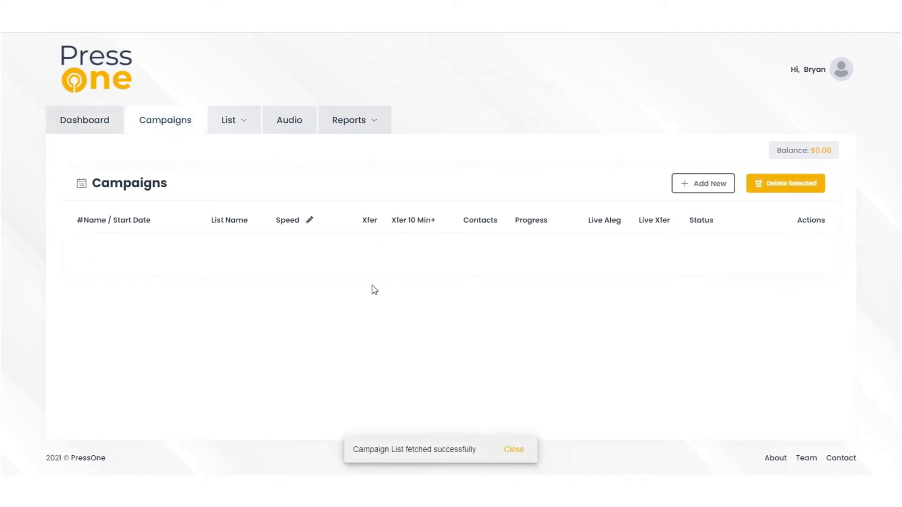
{"action": "left_click", "coordinate": [517, 452]}
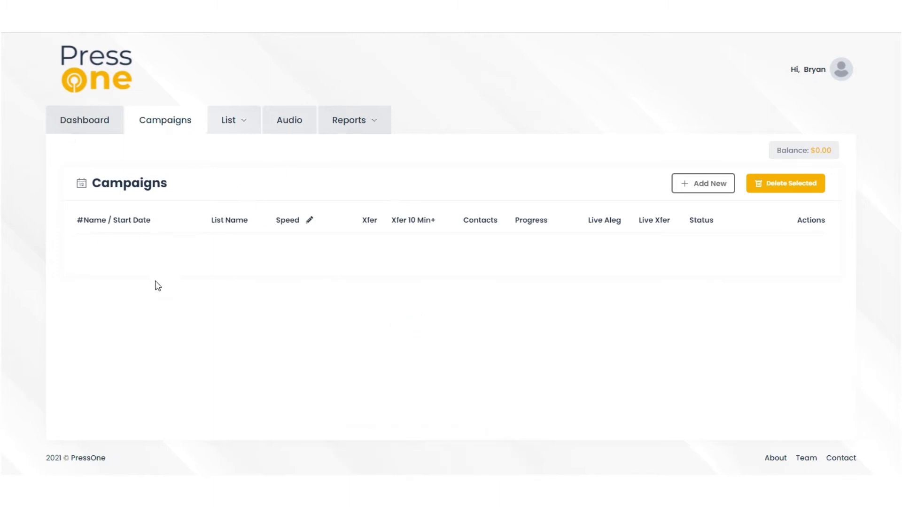
Start a new campaign and name it 'CampaignName 04-06'
{"action": "left_click", "coordinate": [687, 183]}
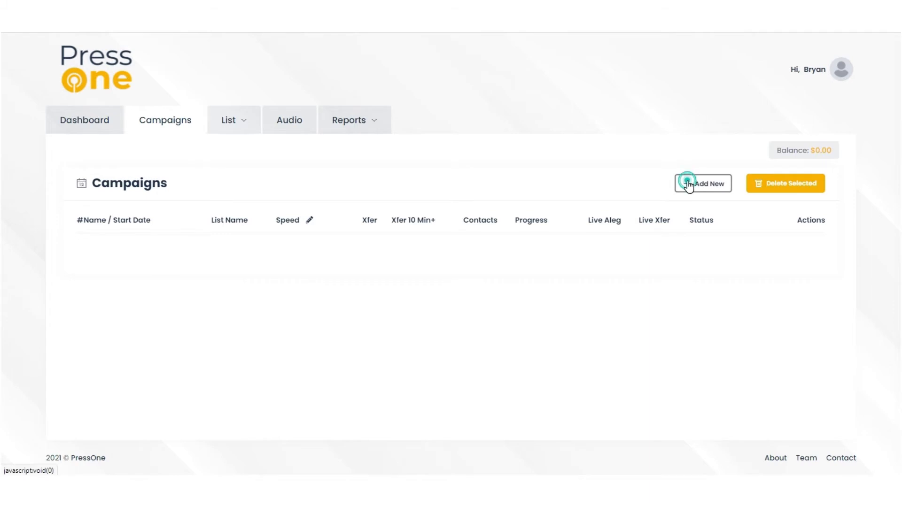
{"action": "scroll", "coordinate": [364, 244], "scroll_direction": "down", "scroll_amount": 3}
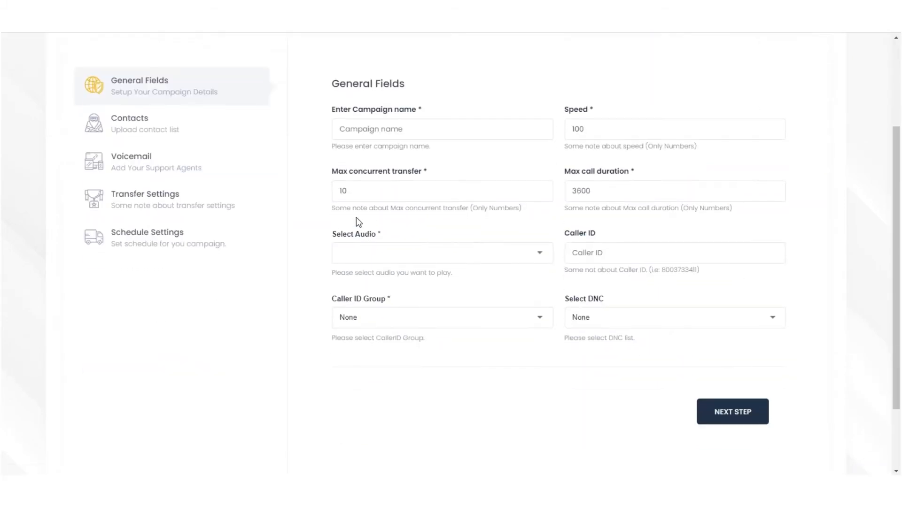
{"action": "left_click_drag", "start_coordinate": [329, 84], "coordinate": [408, 88]}
{"action": "left_click", "coordinate": [413, 83]}
{"action": "left_click", "coordinate": [375, 129]}
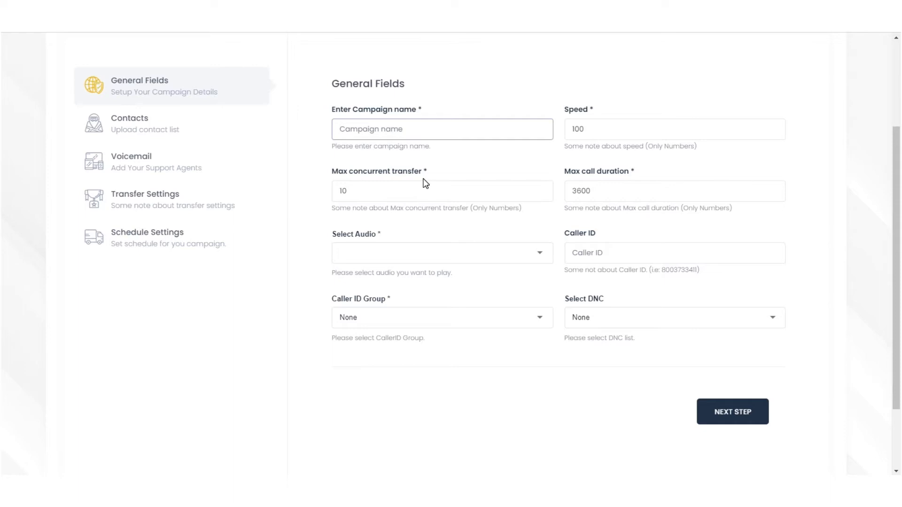
{"action": "type", "text": "CampaignName 04-06"}
Keep speed 100, max concurrent transfer 10 and max call duration 3600 unchanged
{"action": "left_click", "coordinate": [592, 128]}
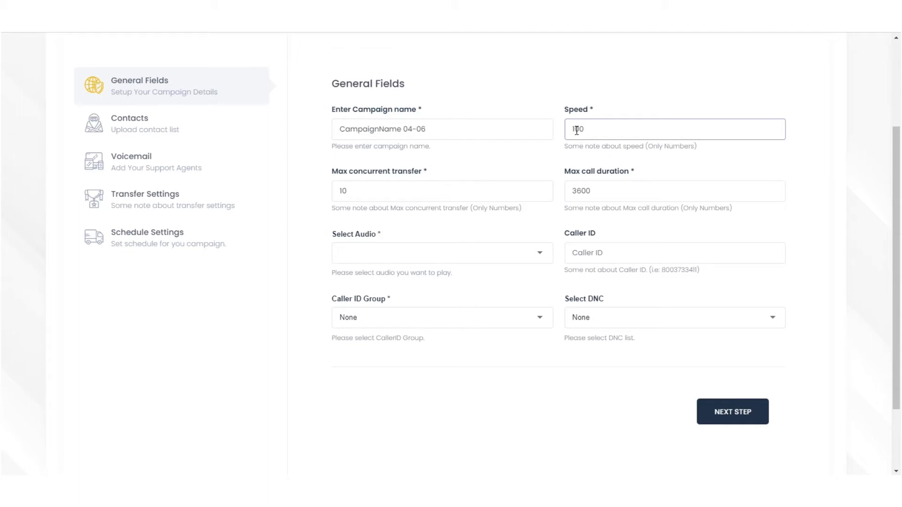
{"action": "left_click", "coordinate": [367, 197]}
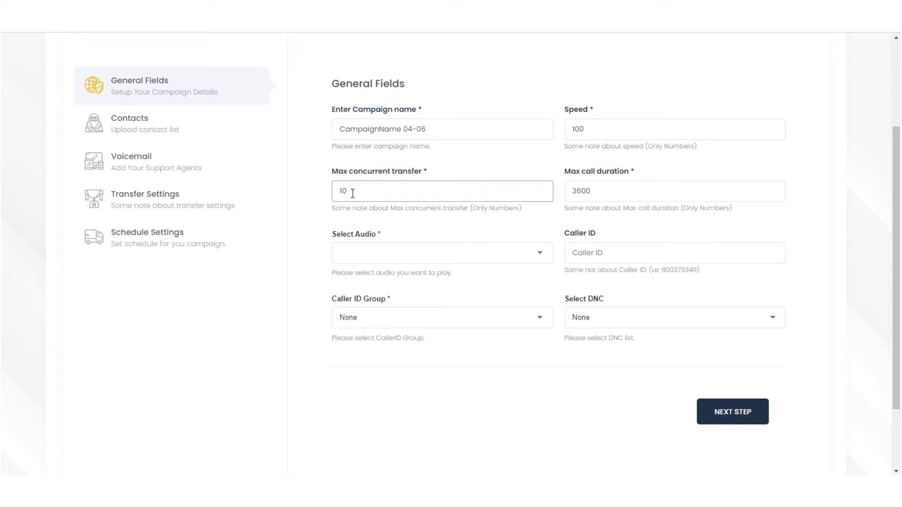
{"action": "double_click", "coordinate": [355, 189]}
{"action": "left_click", "coordinate": [346, 207]}
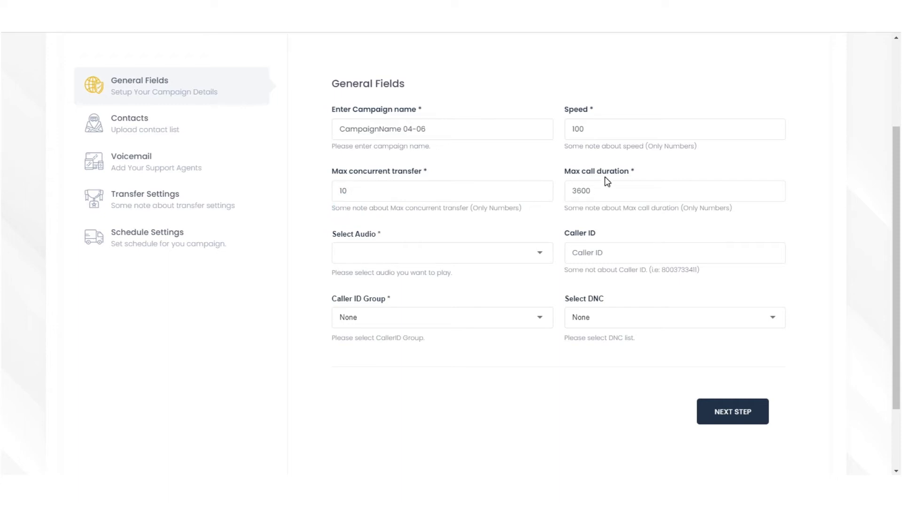
{"action": "double_click", "coordinate": [609, 188]}
{"action": "left_click", "coordinate": [592, 208]}
Choose WelcomeAudio as the campaign audio
{"action": "left_click", "coordinate": [398, 255]}
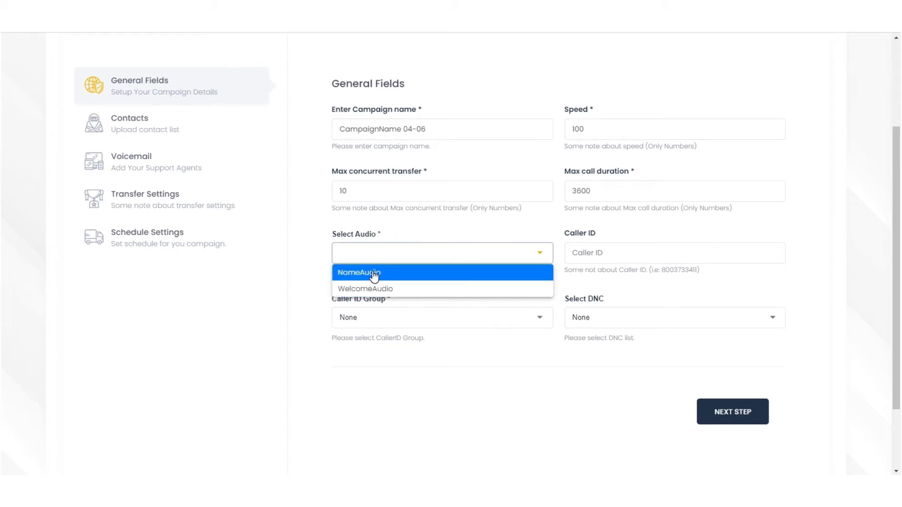
{"action": "left_click", "coordinate": [374, 288]}
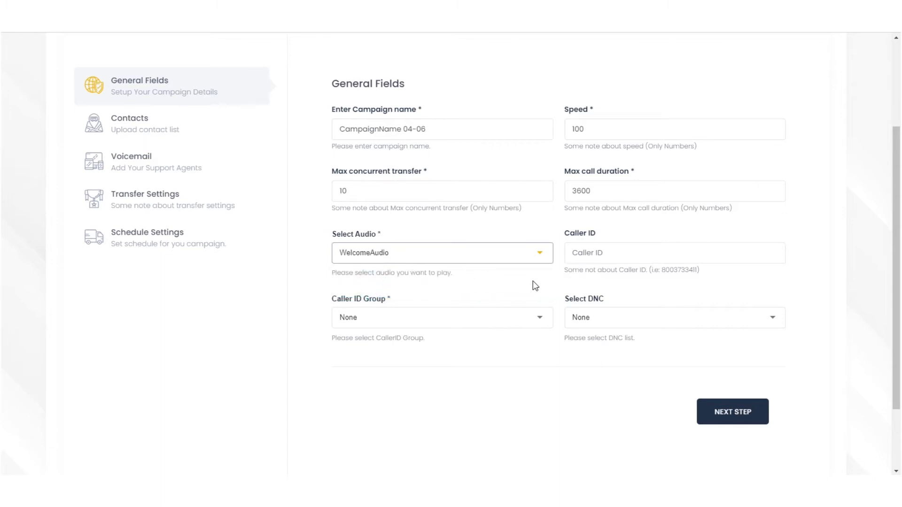
{"action": "left_click", "coordinate": [429, 256]}
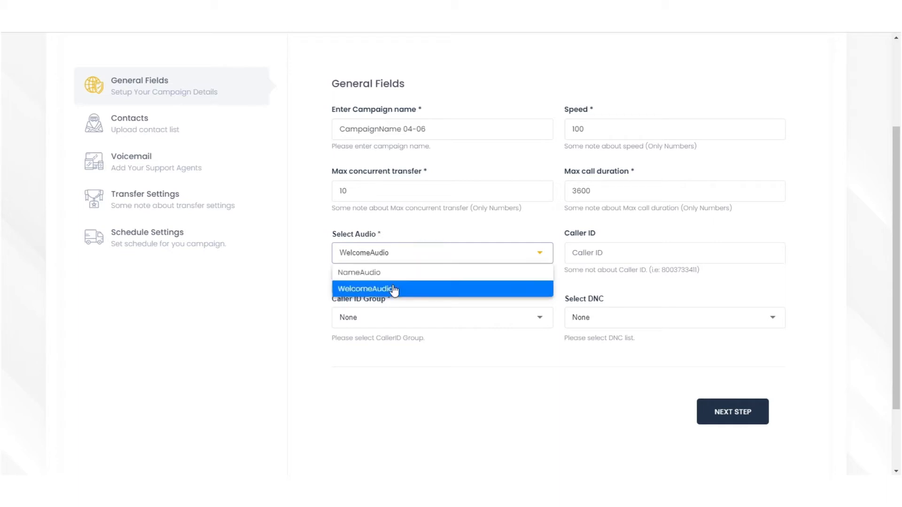
{"action": "left_click", "coordinate": [394, 288]}
Enter the caller ID number for the campaign
{"action": "left_click", "coordinate": [592, 251]}
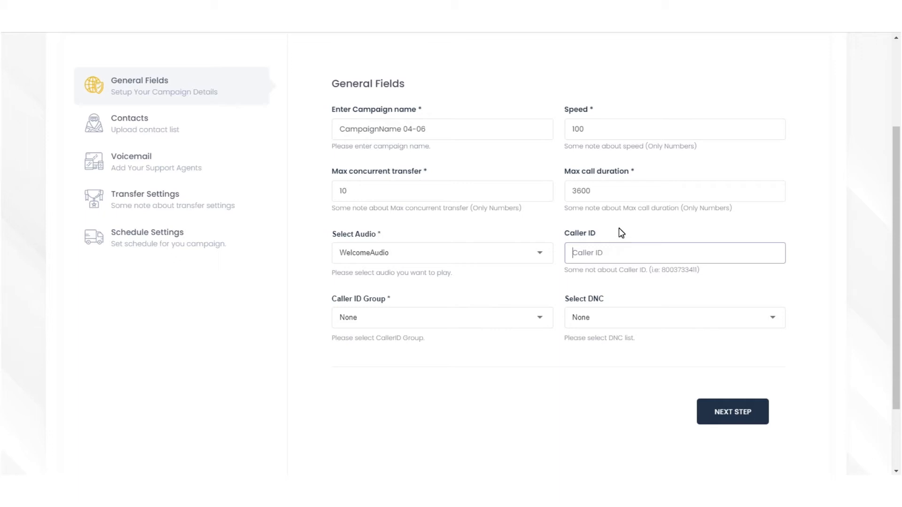
{"action": "left_click", "coordinate": [534, 293]}
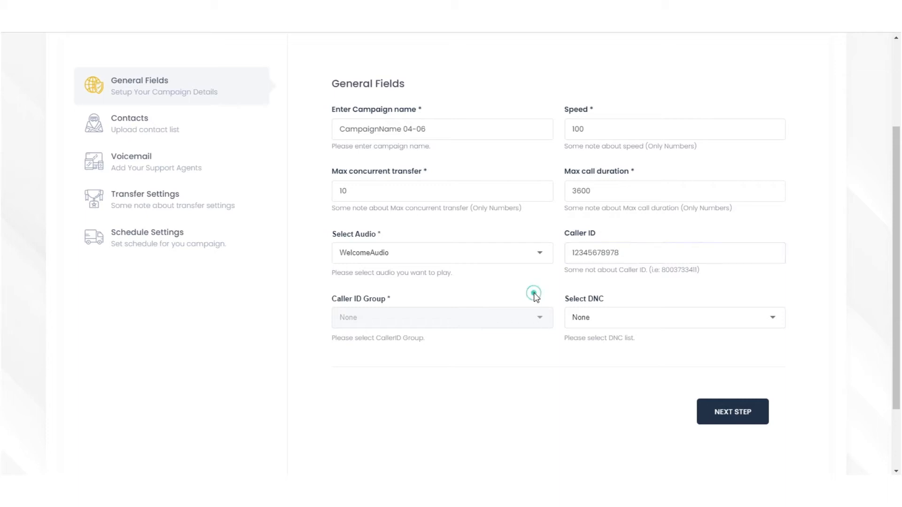
Try the greyed-out Caller ID Group field, leaving the caller ID entry as is
{"action": "left_click", "coordinate": [537, 317]}
{"action": "scroll", "coordinate": [517, 305], "scroll_direction": "up", "scroll_amount": 3}
{"action": "scroll", "coordinate": [517, 306], "scroll_direction": "down", "scroll_amount": 2}
{"action": "left_click", "coordinate": [637, 319]}
{"action": "left_click", "coordinate": [524, 358]}
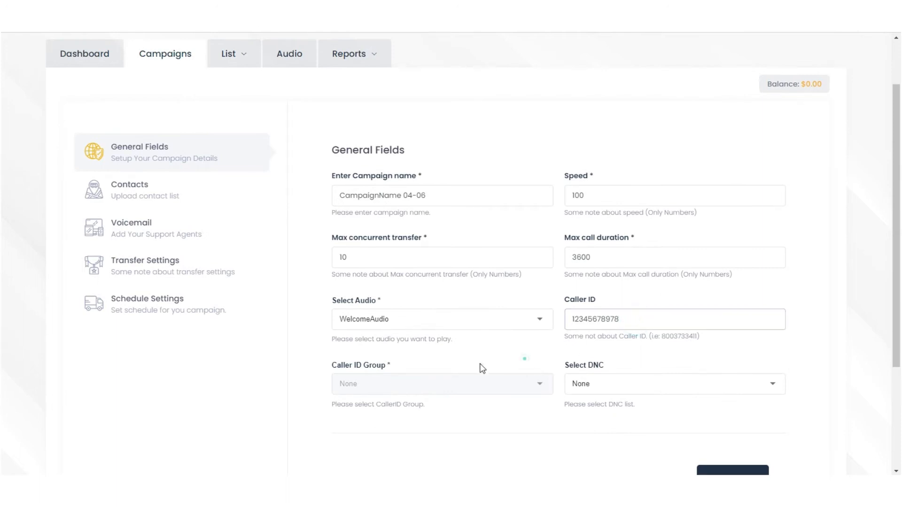
{"action": "left_click", "coordinate": [350, 373]}
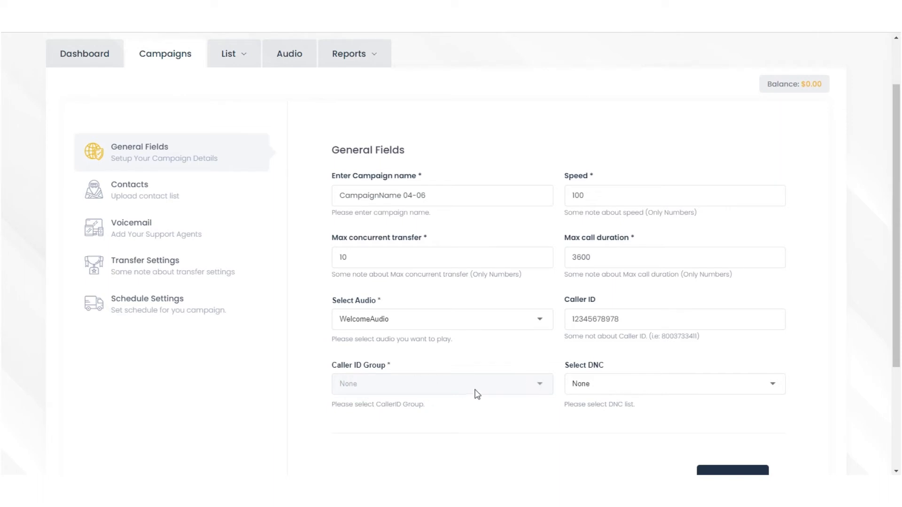
{"action": "scroll", "coordinate": [517, 350], "scroll_direction": "down", "scroll_amount": 1}
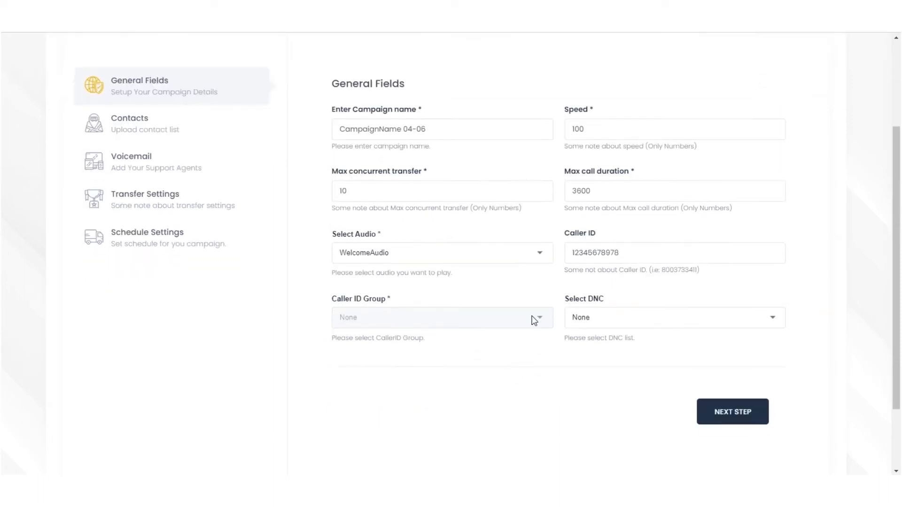
{"action": "scroll", "coordinate": [531, 322], "scroll_direction": "up", "scroll_amount": 1}
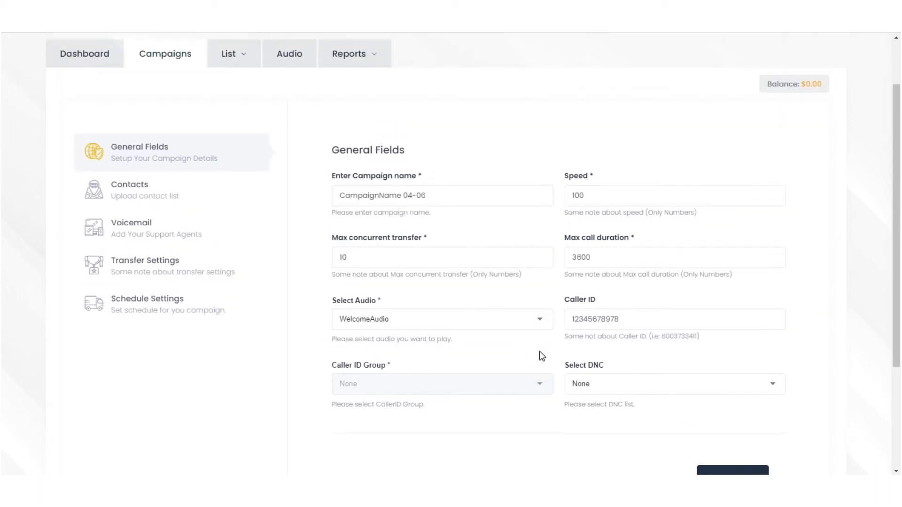
Choose DNCFile as the do-not-call list and proceed to the next wizard step
{"action": "left_click", "coordinate": [594, 386]}
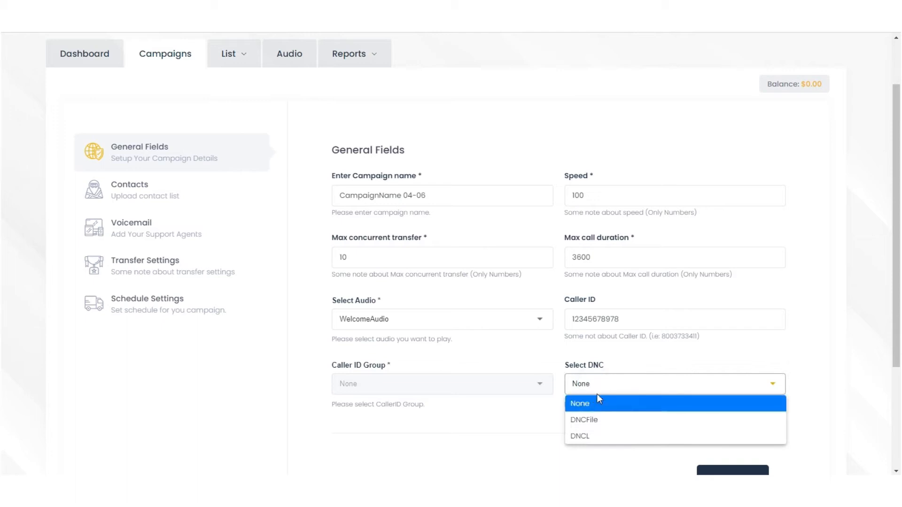
{"action": "left_click", "coordinate": [583, 420]}
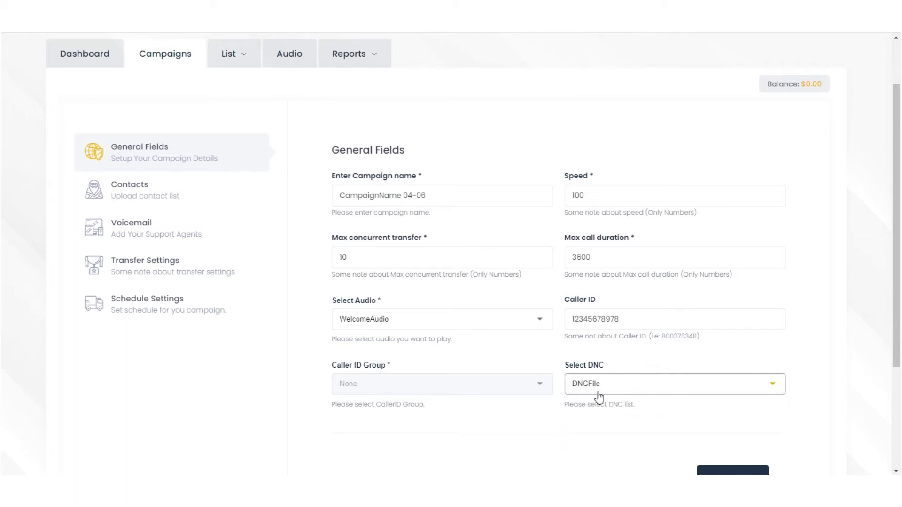
{"action": "left_click", "coordinate": [594, 407]}
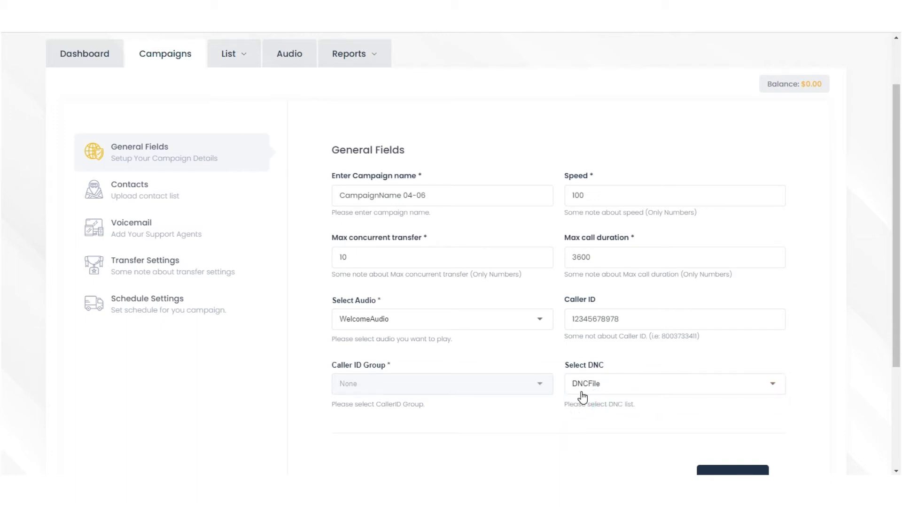
{"action": "scroll", "coordinate": [681, 428], "scroll_direction": "down", "scroll_amount": 2}
{"action": "left_click", "coordinate": [717, 413]}
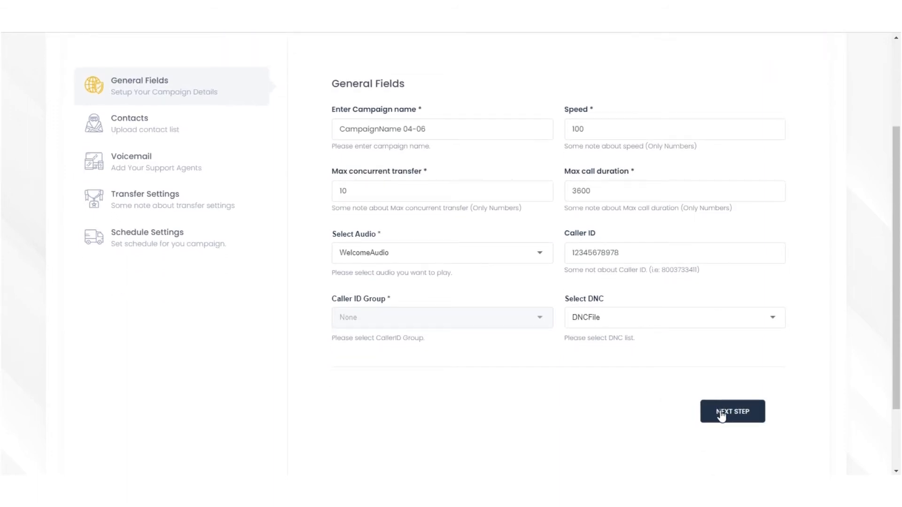
On the Contacts step, select List#1 as the contact list
{"action": "left_click", "coordinate": [728, 416]}
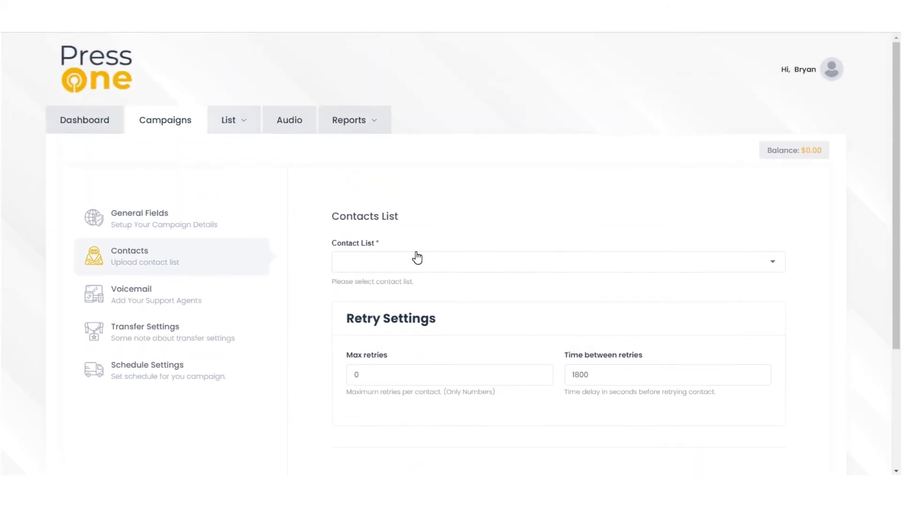
{"action": "left_click", "coordinate": [411, 262]}
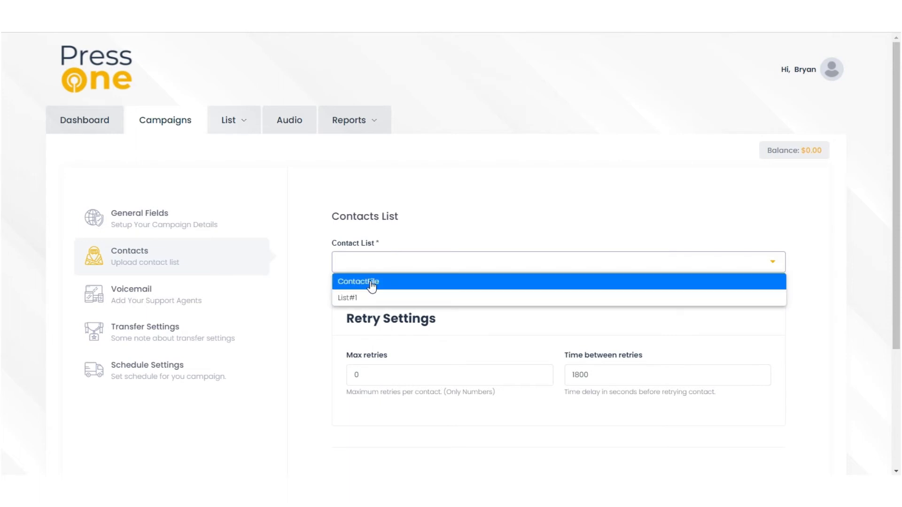
{"action": "left_click", "coordinate": [365, 298]}
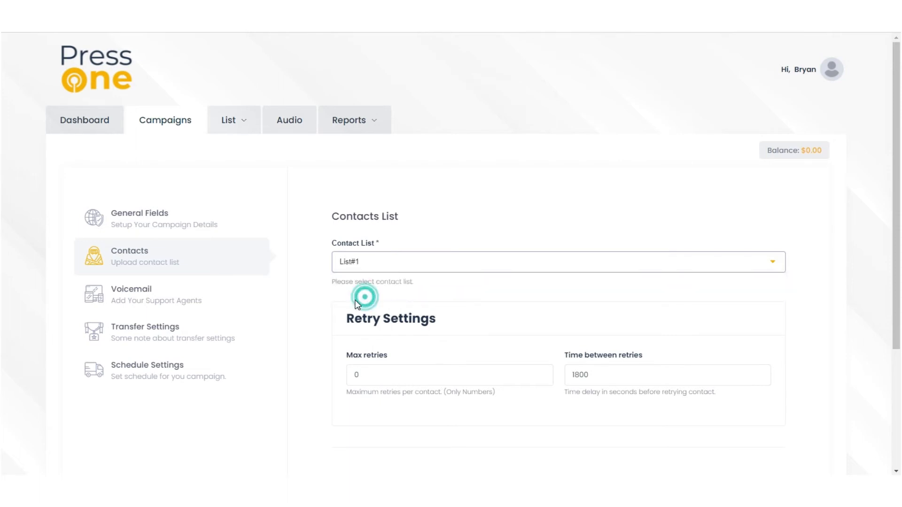
{"action": "left_click", "coordinate": [353, 264]}
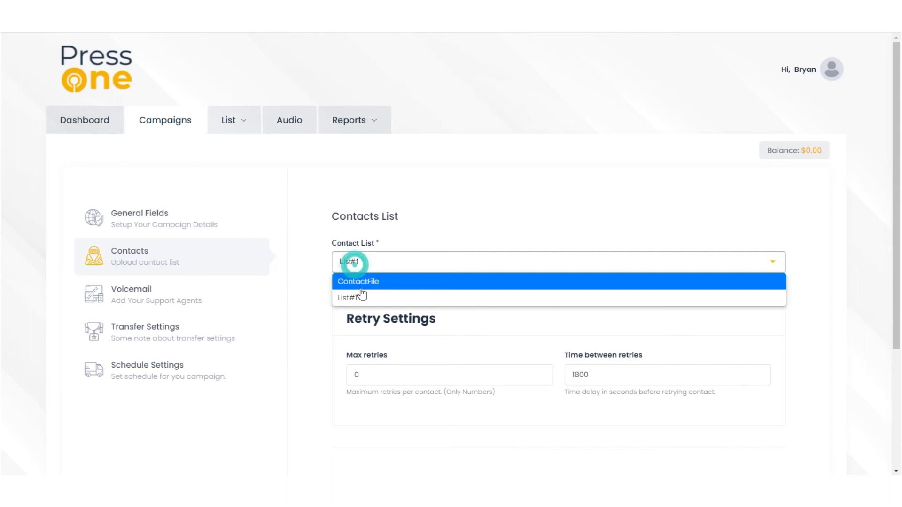
{"action": "left_click", "coordinate": [359, 297]}
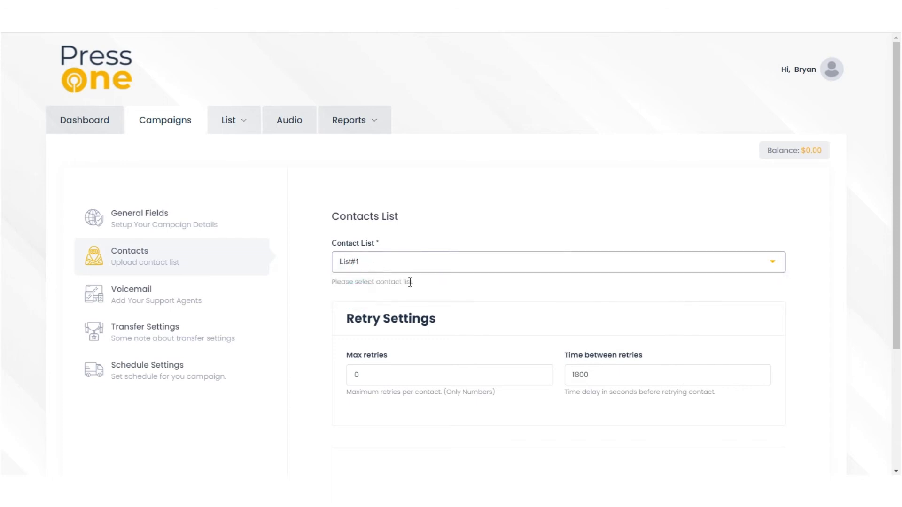
Leave max retries at 0 and time between retries at 1800 seconds
{"action": "scroll", "coordinate": [476, 294], "scroll_direction": "down", "scroll_amount": 1}
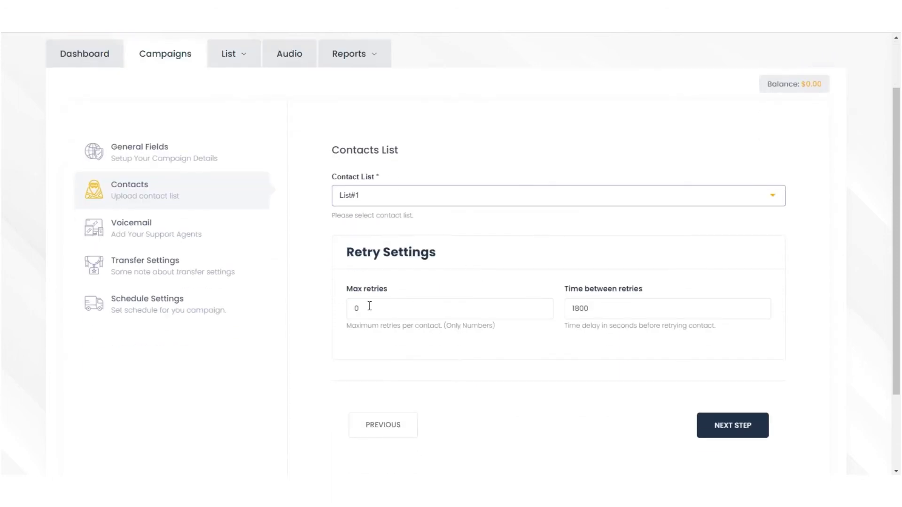
{"action": "left_click", "coordinate": [453, 316]}
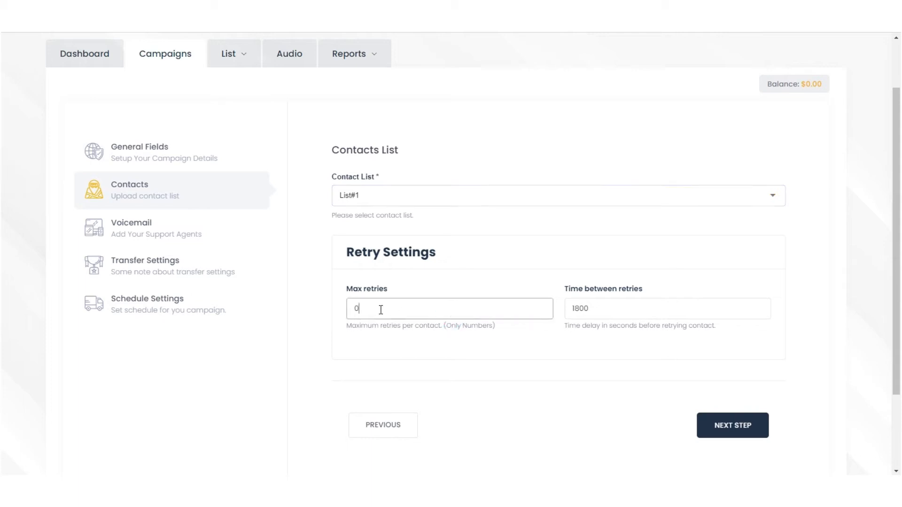
{"action": "left_click", "coordinate": [572, 310]}
{"action": "left_click", "coordinate": [564, 331]}
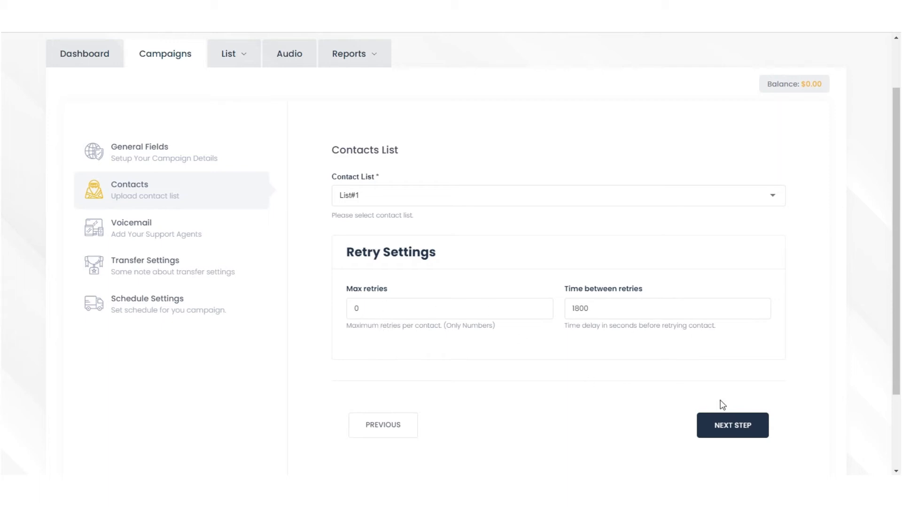
{"action": "double_click", "coordinate": [624, 312]}
{"action": "left_click", "coordinate": [585, 340]}
Switch on voicemail detection and pick NameAudio as the voicemail audio file
{"action": "left_click", "coordinate": [733, 429]}
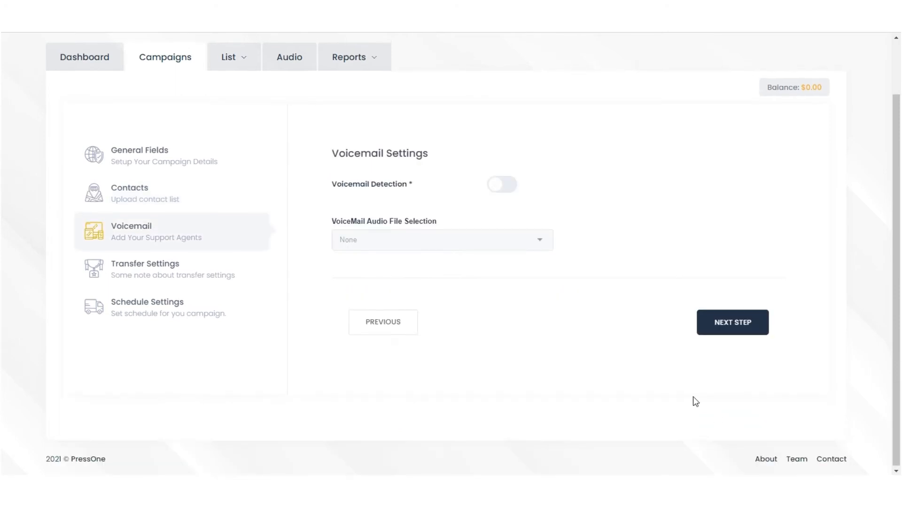
{"action": "scroll", "coordinate": [611, 352], "scroll_direction": "up", "scroll_amount": 2}
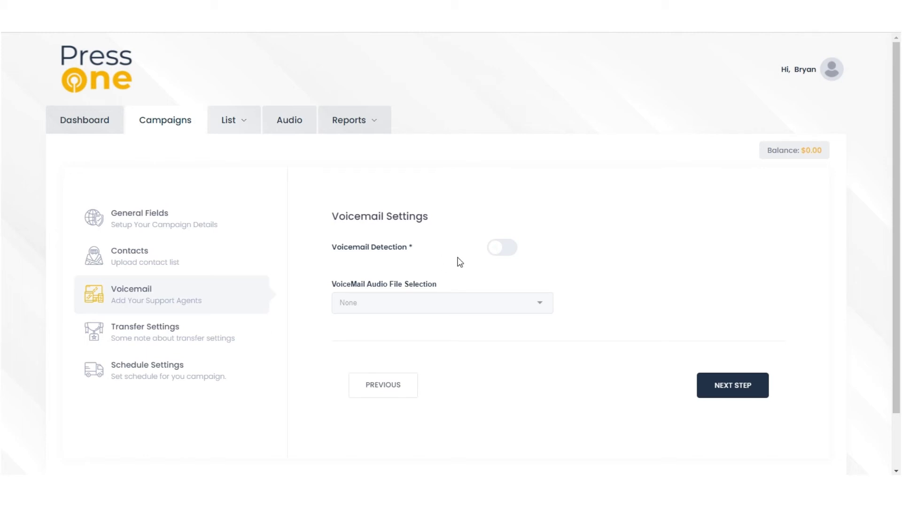
{"action": "left_click", "coordinate": [497, 253]}
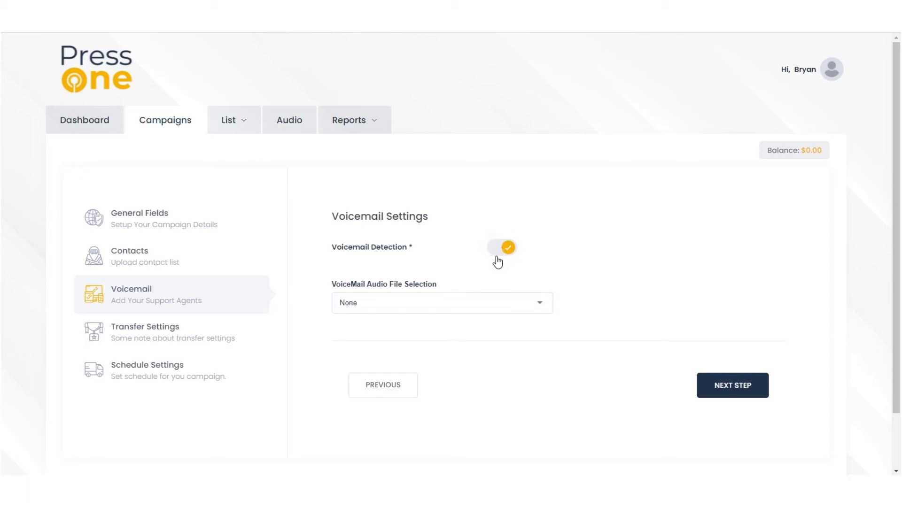
{"action": "left_click", "coordinate": [454, 307]}
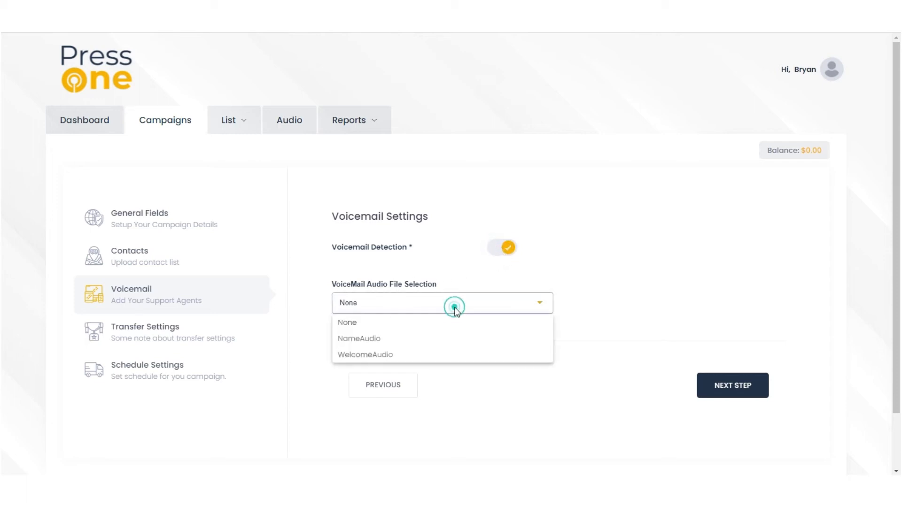
{"action": "left_click", "coordinate": [390, 340]}
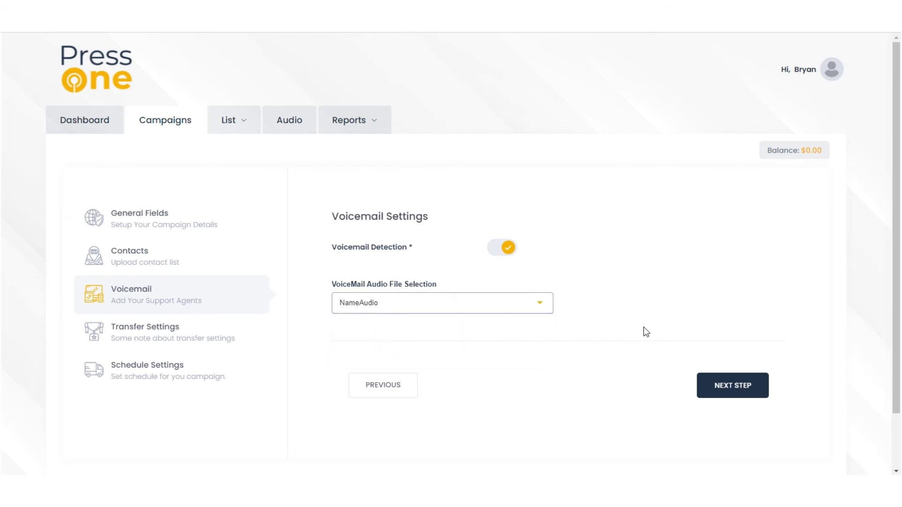
Add and save a press-key rule routing key 1 to a Direct Line
{"action": "left_click", "coordinate": [716, 392]}
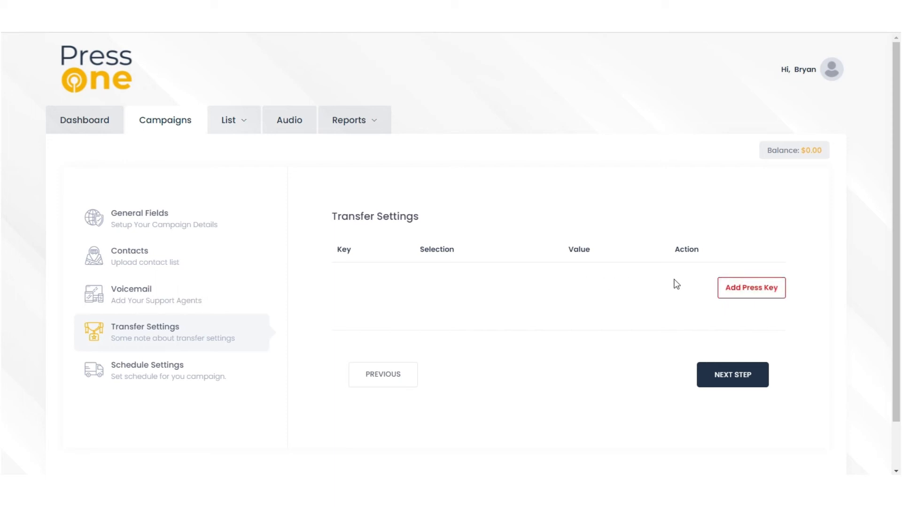
{"action": "left_click", "coordinate": [738, 289]}
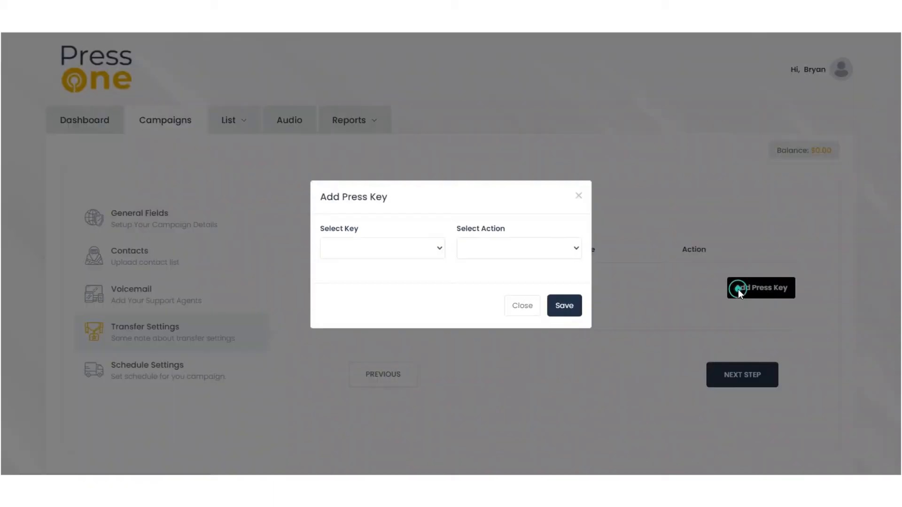
{"action": "left_click", "coordinate": [428, 252]}
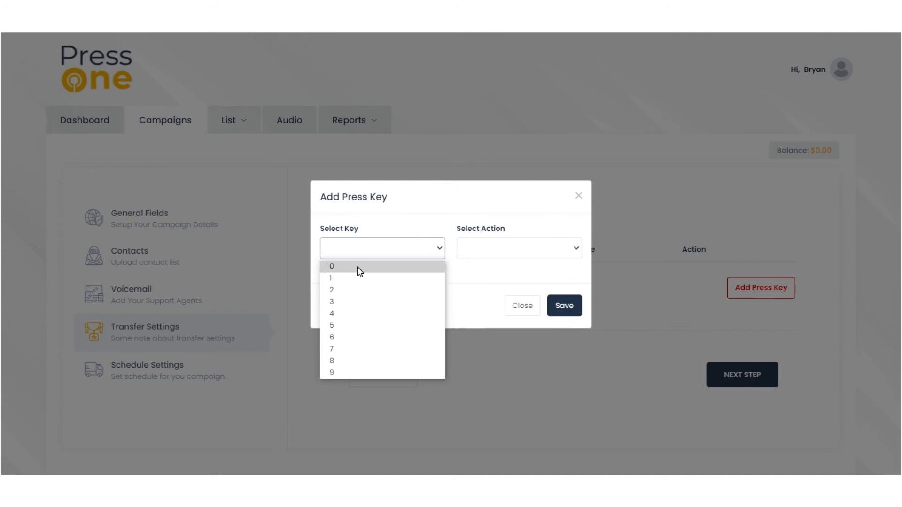
{"action": "left_click", "coordinate": [355, 278]}
{"action": "left_click", "coordinate": [482, 250]}
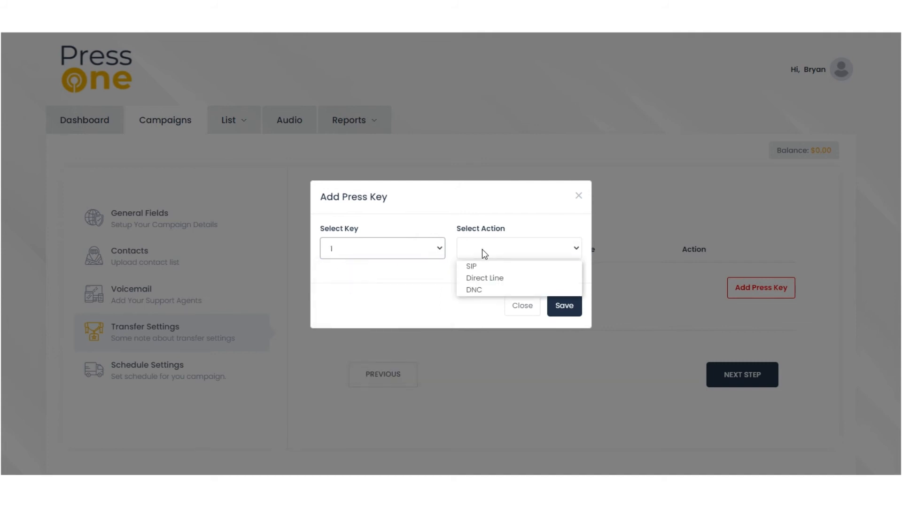
{"action": "left_click", "coordinate": [485, 278]}
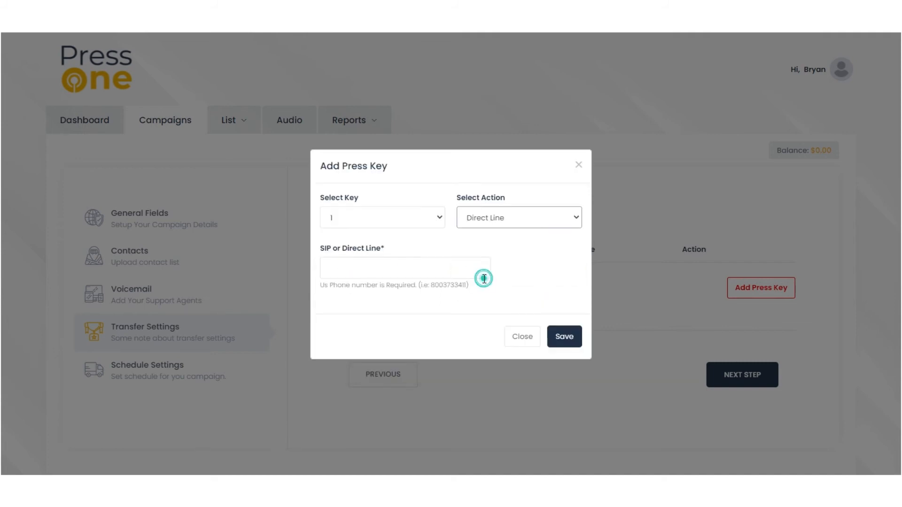
{"action": "left_click", "coordinate": [569, 337]}
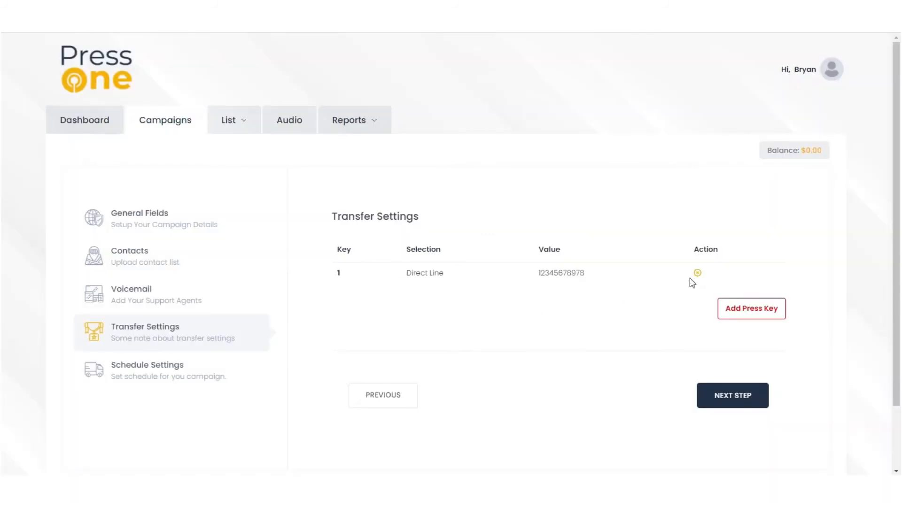
Add and save a second press-key rule: key 2 adds callers to DNC list DNCFile
{"action": "left_click", "coordinate": [742, 313]}
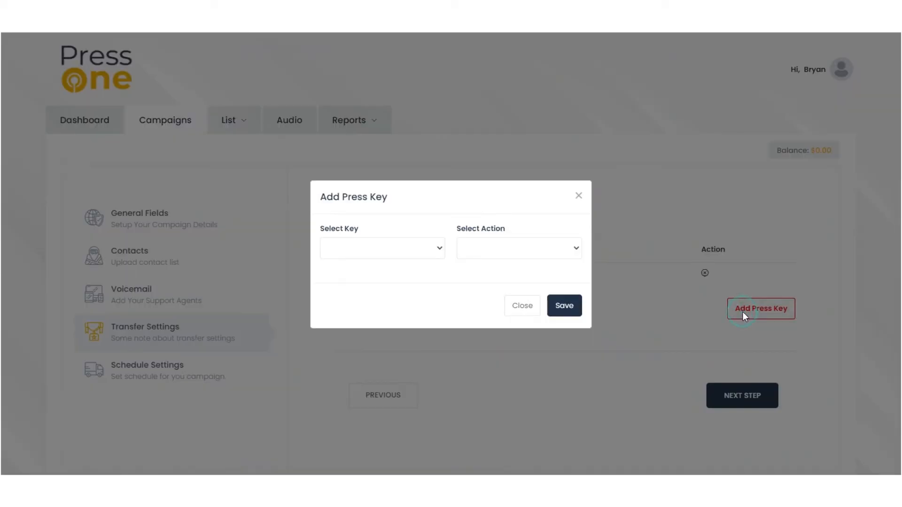
{"action": "left_click", "coordinate": [407, 248]}
{"action": "left_click", "coordinate": [408, 248]}
{"action": "left_click", "coordinate": [413, 248]}
{"action": "left_click", "coordinate": [398, 290]}
{"action": "left_click", "coordinate": [489, 255]}
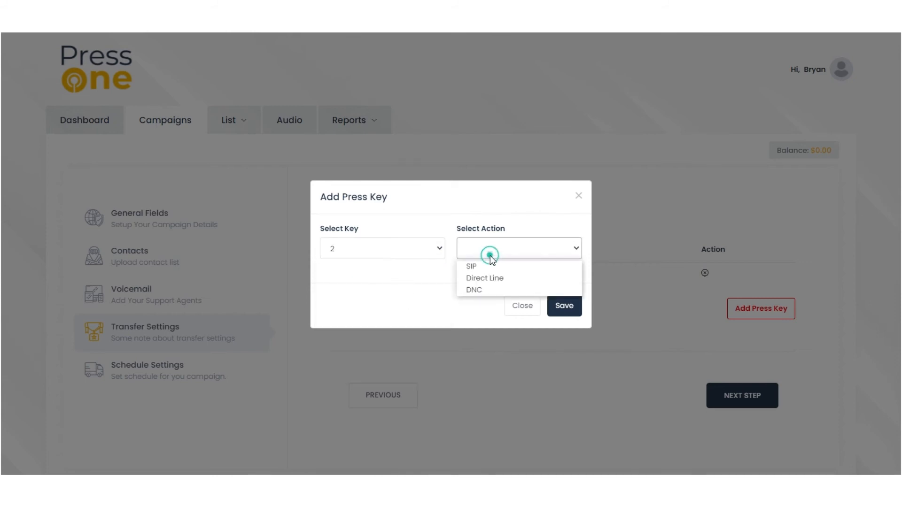
{"action": "left_click", "coordinate": [495, 289]}
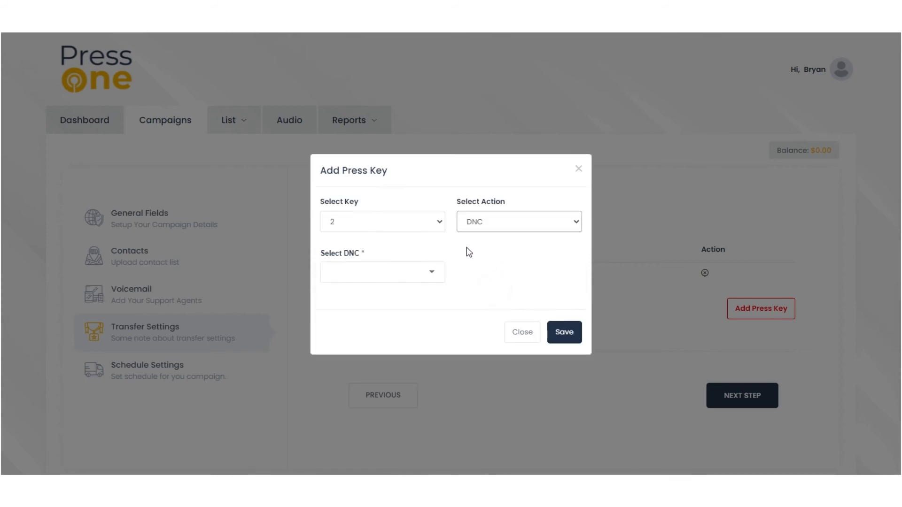
{"action": "left_click", "coordinate": [424, 280]}
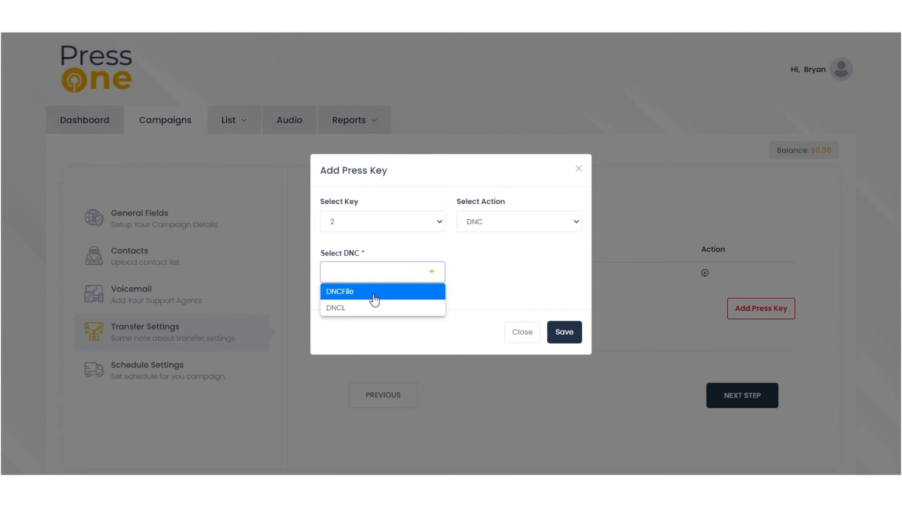
{"action": "left_click", "coordinate": [373, 292]}
{"action": "left_click", "coordinate": [566, 336]}
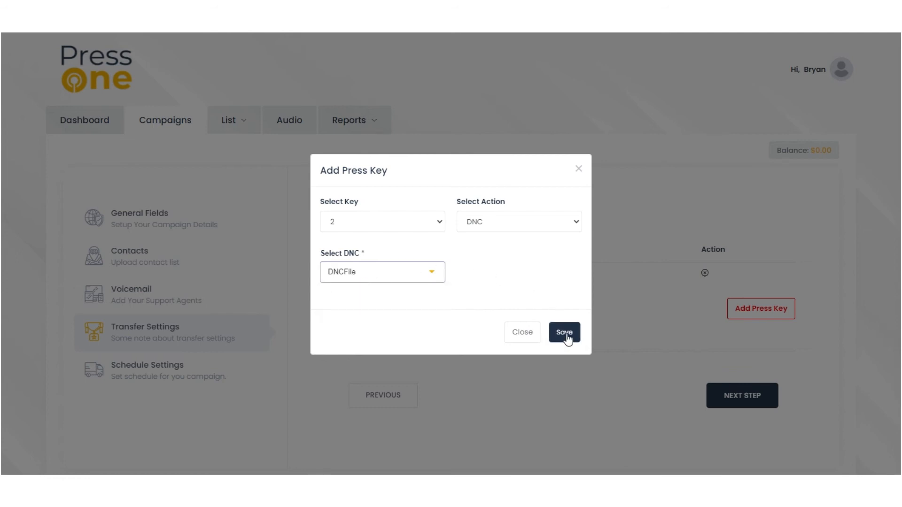
{"action": "left_click", "coordinate": [559, 336]}
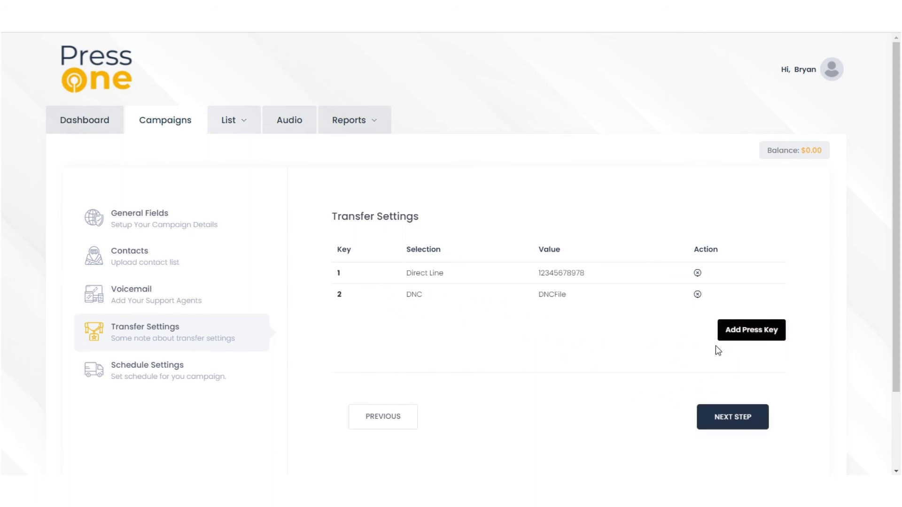
In Schedule Settings, untick Saturday and Sunday so only Monday–Friday remain
{"action": "left_click", "coordinate": [722, 416]}
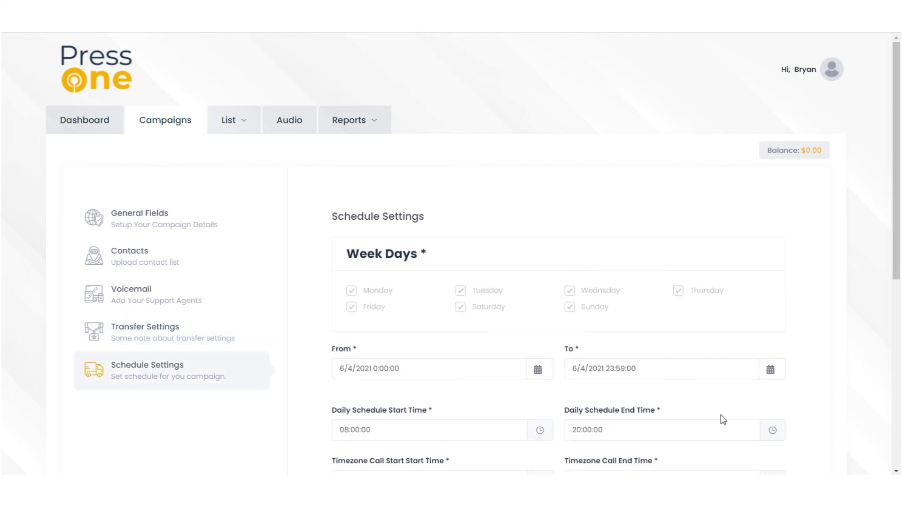
{"action": "scroll", "coordinate": [449, 306], "scroll_direction": "down", "scroll_amount": 2}
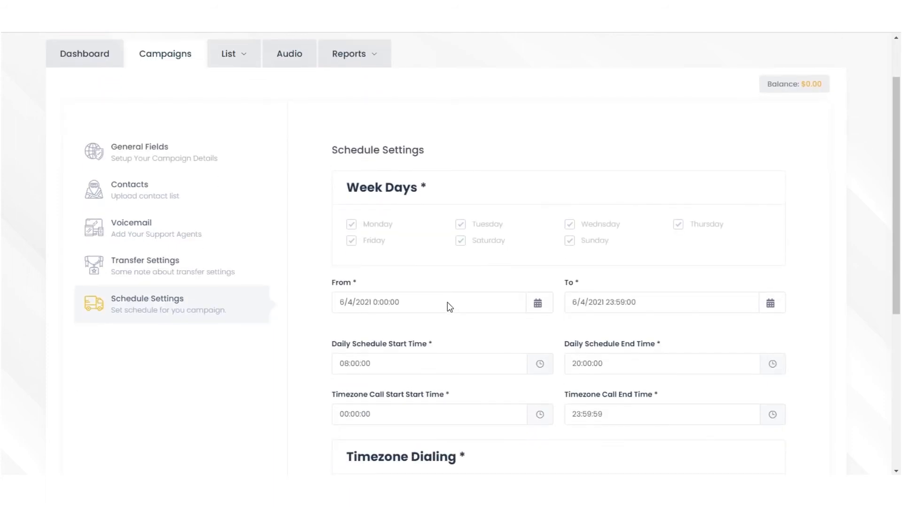
{"action": "scroll", "coordinate": [448, 299], "scroll_direction": "down", "scroll_amount": 2}
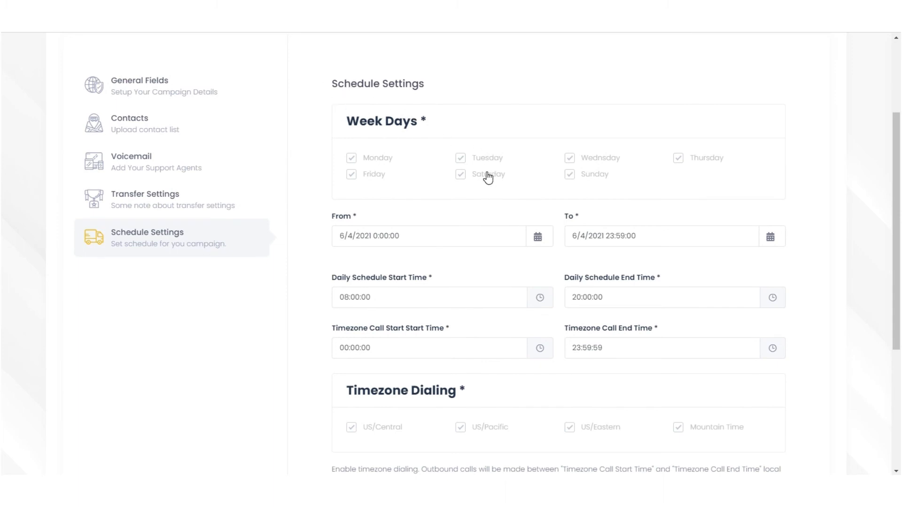
{"action": "left_click", "coordinate": [462, 180]}
{"action": "left_click", "coordinate": [462, 175]}
{"action": "left_click", "coordinate": [460, 178]}
{"action": "left_click", "coordinate": [568, 176]}
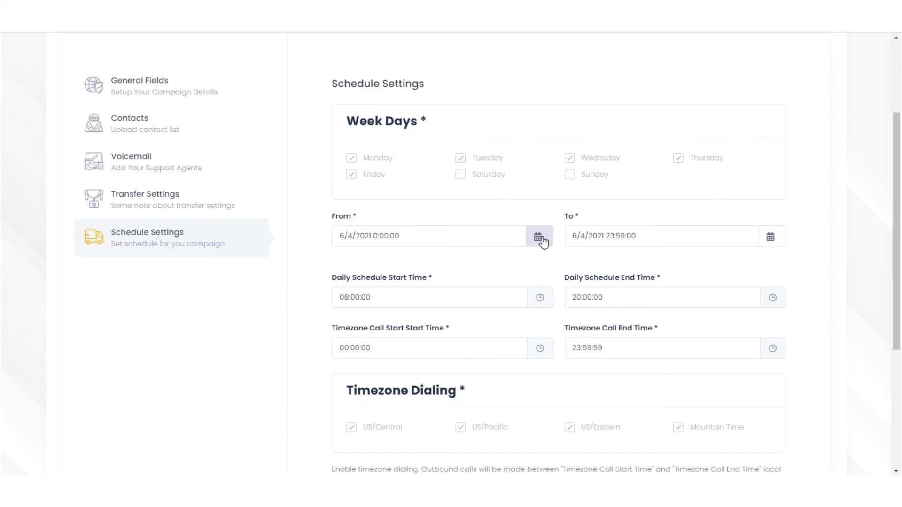
{"action": "left_click_drag", "start_coordinate": [563, 215], "coordinate": [593, 222]}
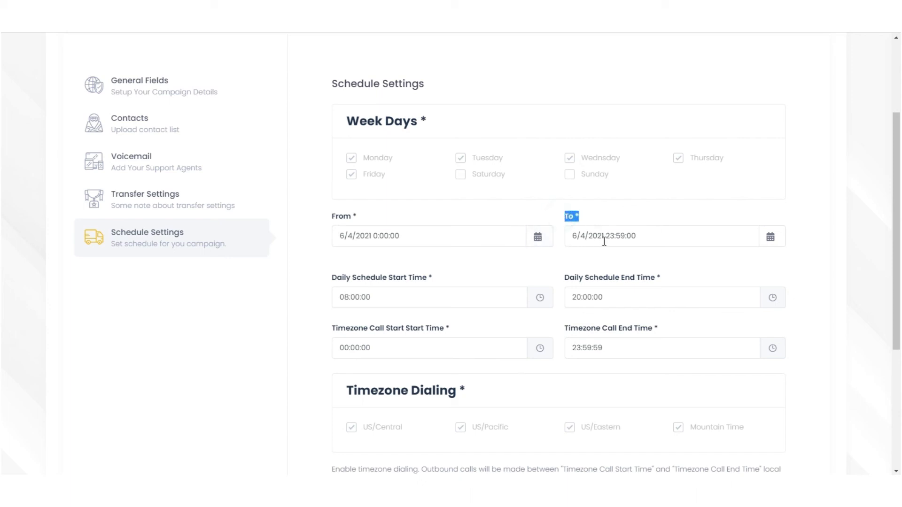
{"action": "left_click", "coordinate": [628, 260]}
Set the daily schedule end time to 18:00:00
{"action": "scroll", "coordinate": [558, 238], "scroll_direction": "down", "scroll_amount": 2}
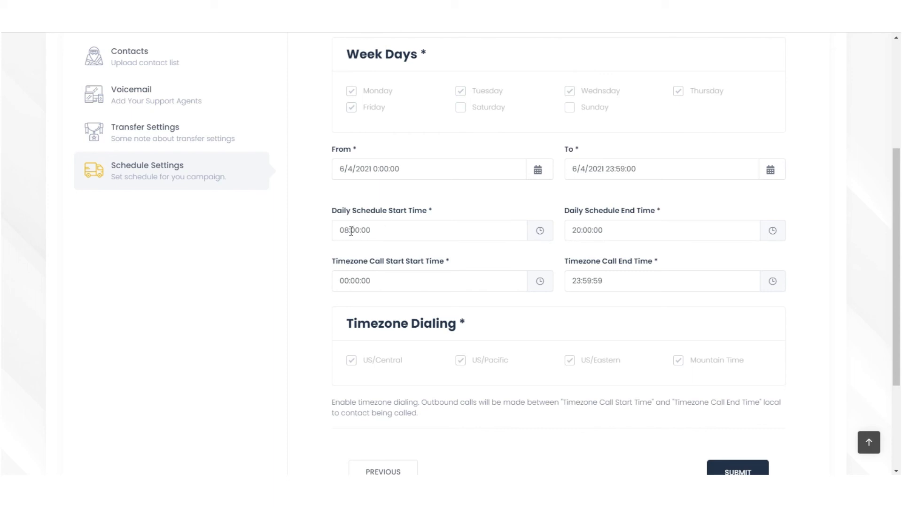
{"action": "left_click", "coordinate": [616, 227]}
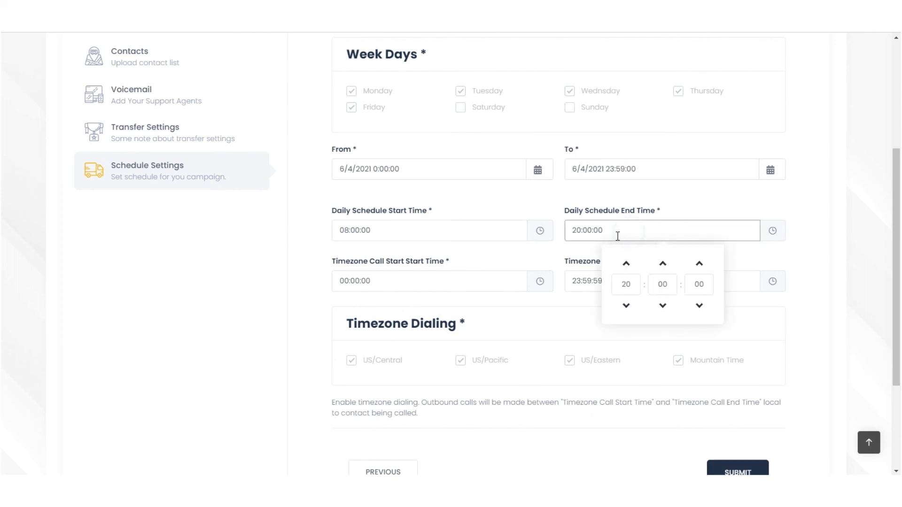
{"action": "left_click", "coordinate": [627, 305]}
{"action": "left_click", "coordinate": [626, 305]}
{"action": "left_click", "coordinate": [626, 306]}
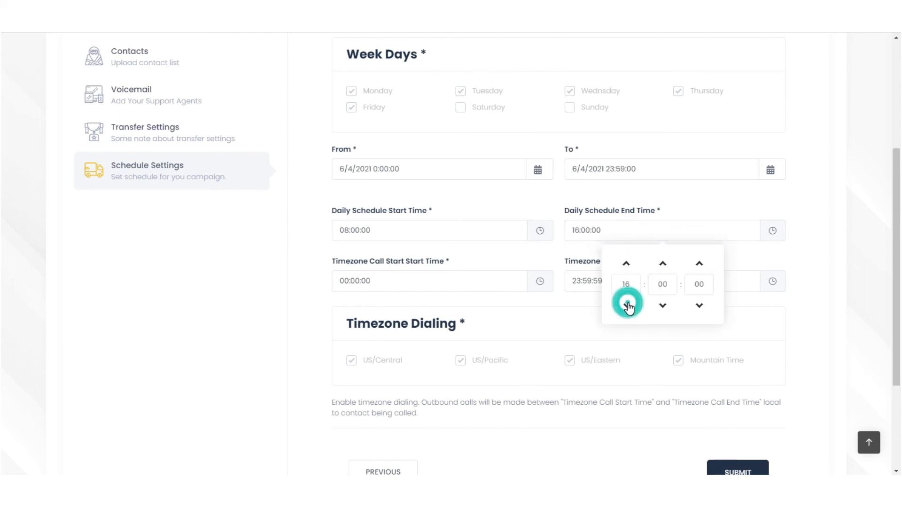
{"action": "left_click", "coordinate": [626, 264]}
{"action": "left_click", "coordinate": [575, 250]}
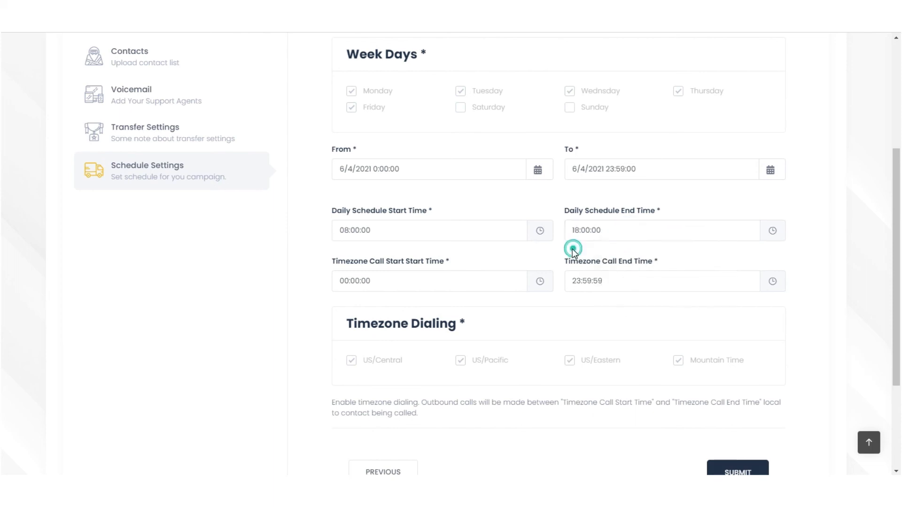
Set timezone call hours from 08:00:00 to 18:00:00 and submit the campaign
{"action": "left_click", "coordinate": [371, 279]}
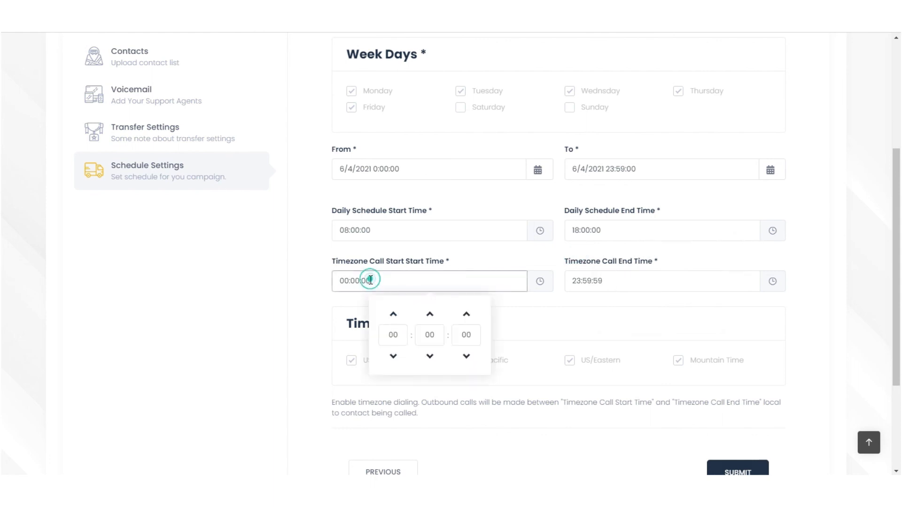
{"action": "left_click", "coordinate": [395, 333]}
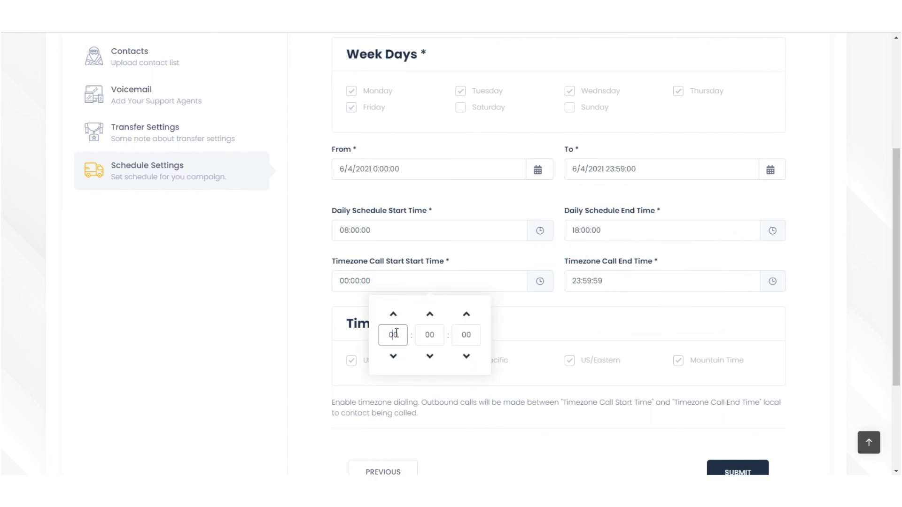
{"action": "left_click", "coordinate": [520, 311]}
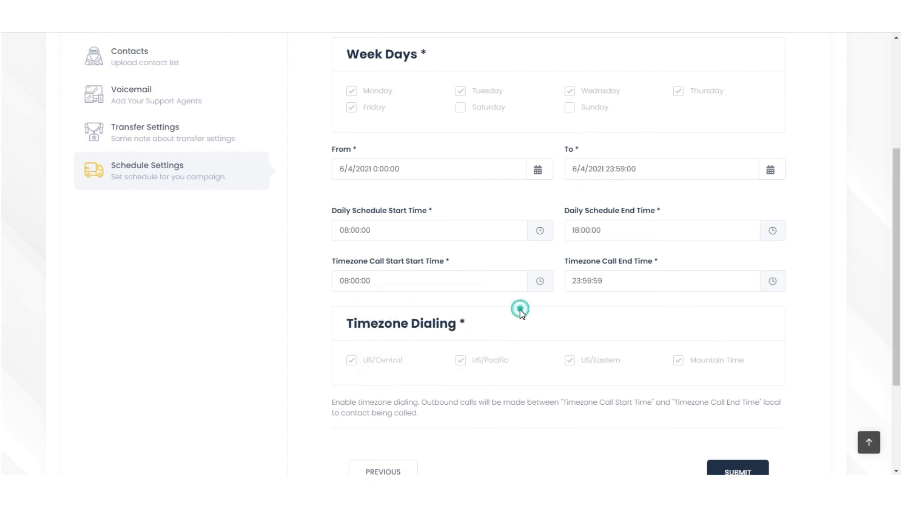
{"action": "left_click", "coordinate": [581, 281]}
{"action": "left_click", "coordinate": [663, 313]}
{"action": "left_click", "coordinate": [662, 314]}
{"action": "left_click", "coordinate": [699, 314]}
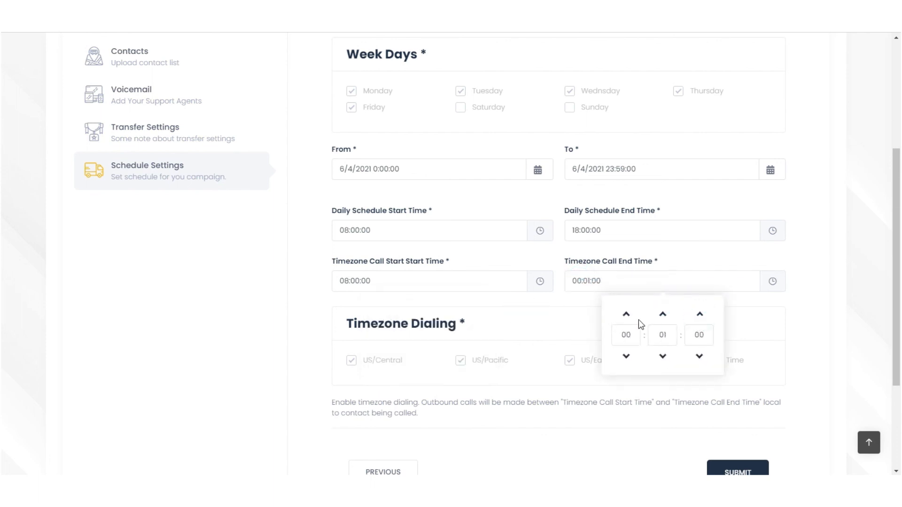
{"action": "left_click", "coordinate": [661, 336]}
{"action": "key", "text": "BackSpace"}
{"action": "left_click", "coordinate": [639, 339]}
{"action": "key", "text": "BackSpace"}
{"action": "left_click", "coordinate": [579, 316]}
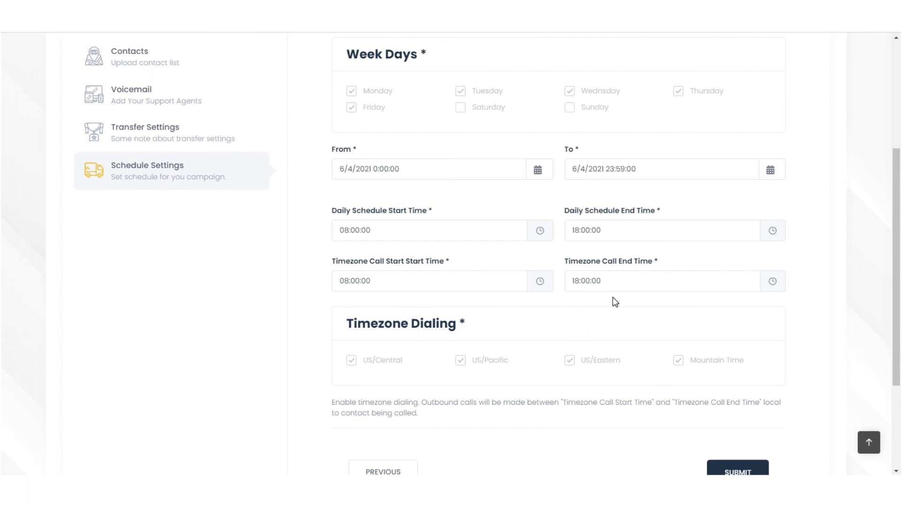
{"action": "scroll", "coordinate": [449, 324], "scroll_direction": "down", "scroll_amount": 2}
{"action": "left_click", "coordinate": [732, 405]}
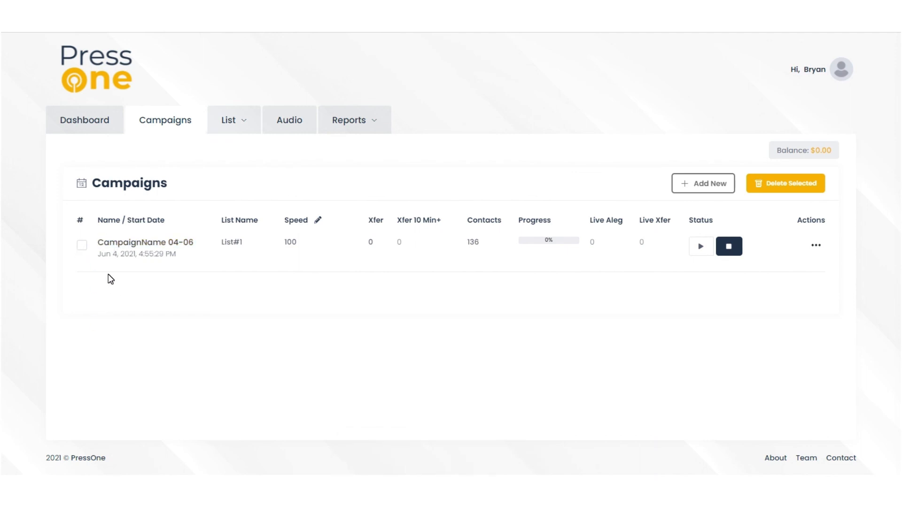
Select CampaignName 04-06, cancel its deletion, then view and close its Actions menu options
{"action": "left_click", "coordinate": [80, 245]}
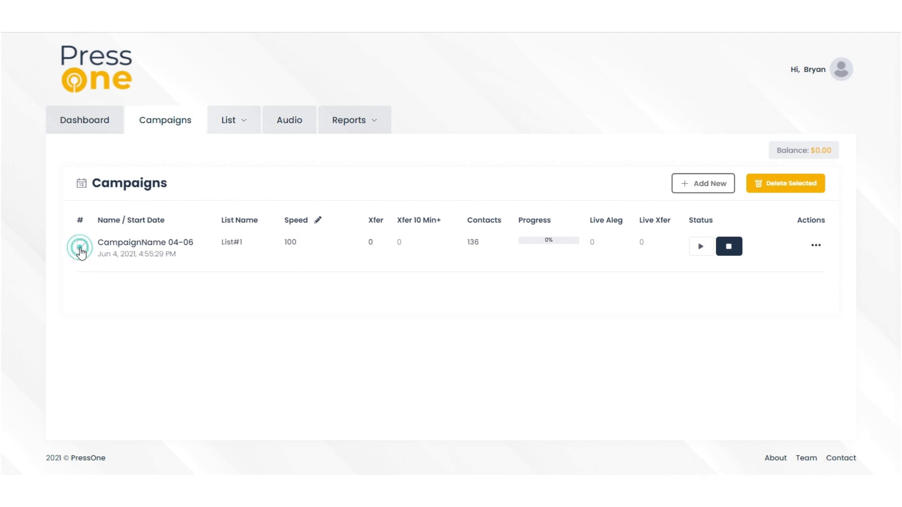
{"action": "left_click", "coordinate": [754, 186]}
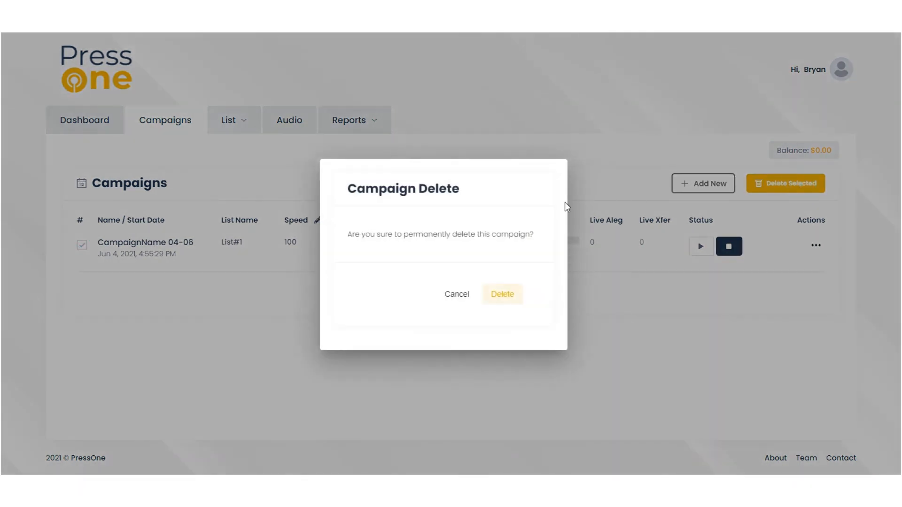
{"action": "left_click", "coordinate": [447, 295]}
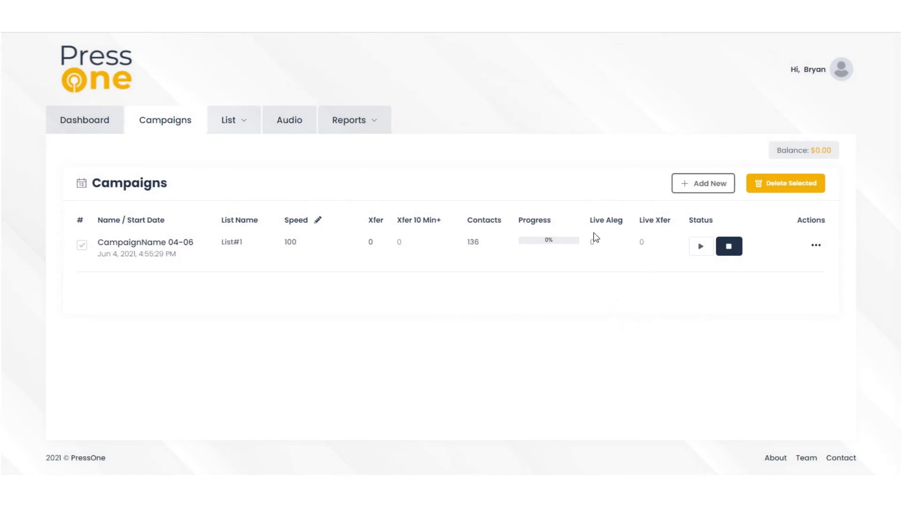
{"action": "left_click", "coordinate": [818, 249]}
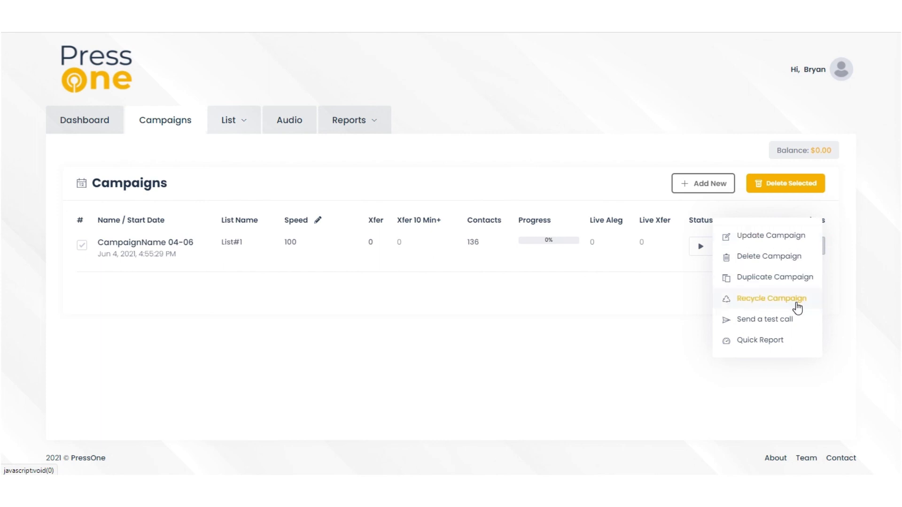
{"action": "left_click", "coordinate": [846, 287]}
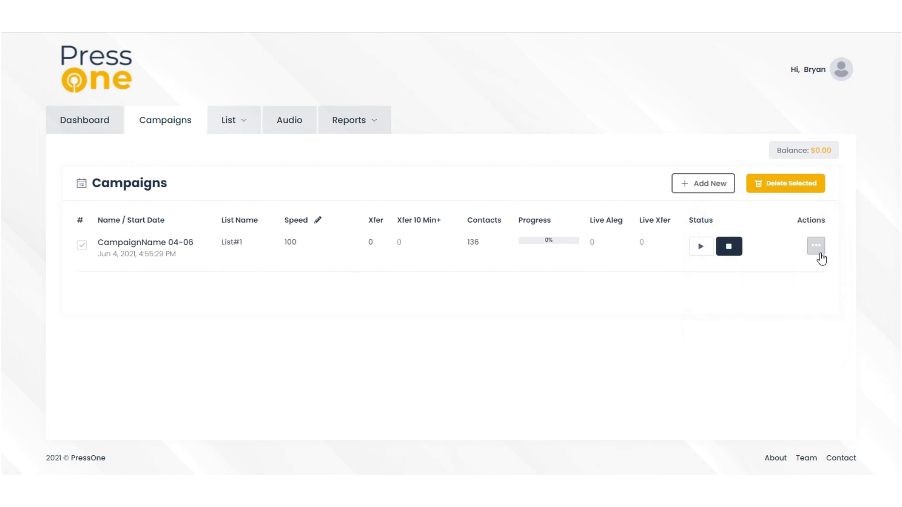